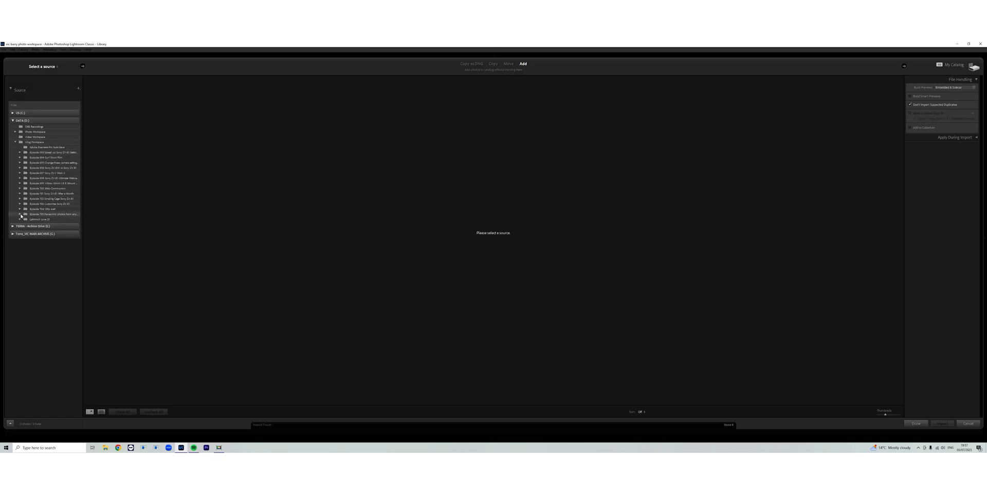
- Choose the panorama shots folder as the import source and show its photos
{"action": "left_click", "coordinate": [20, 214]}
{"action": "left_click", "coordinate": [41, 224]}
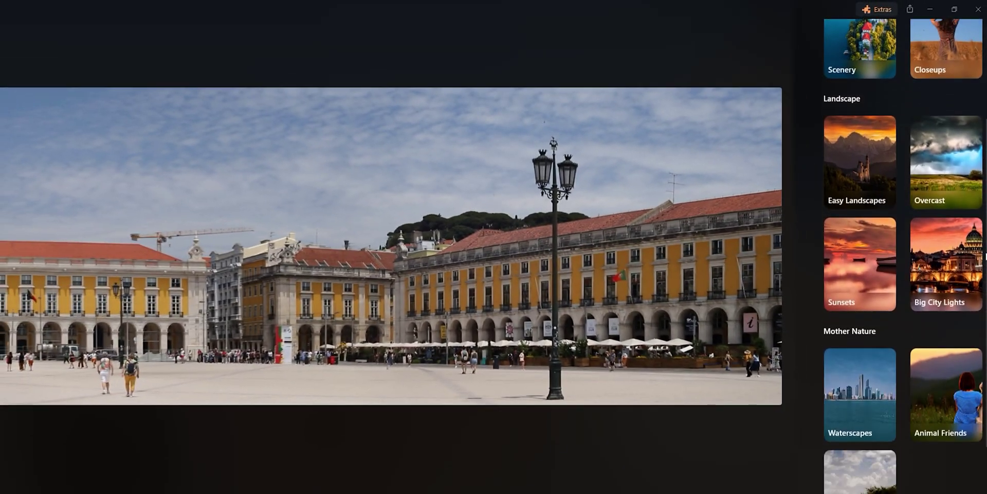
{"action": "scroll", "coordinate": [902, 257], "scroll_direction": "down", "scroll_amount": 10}
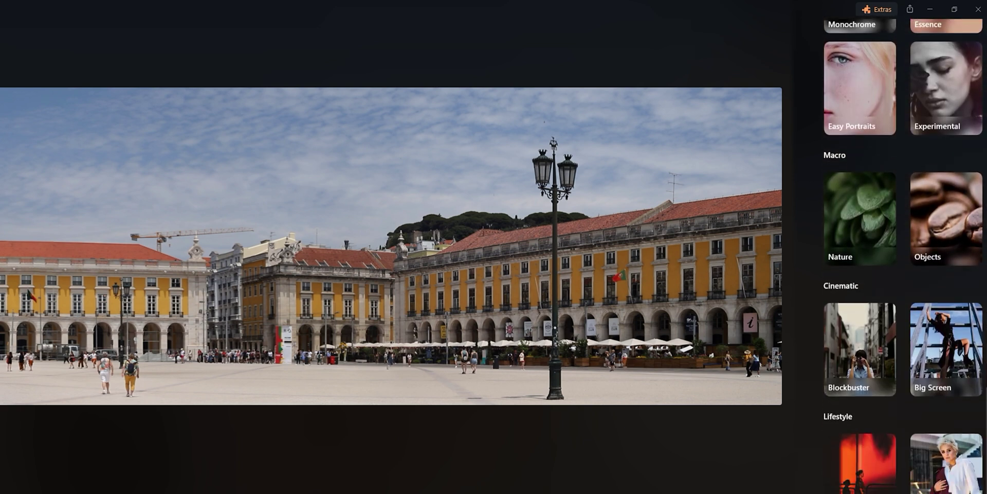
- Scroll the Presets panel and open the Big Screen preset collection
{"action": "left_click", "coordinate": [946, 291]}
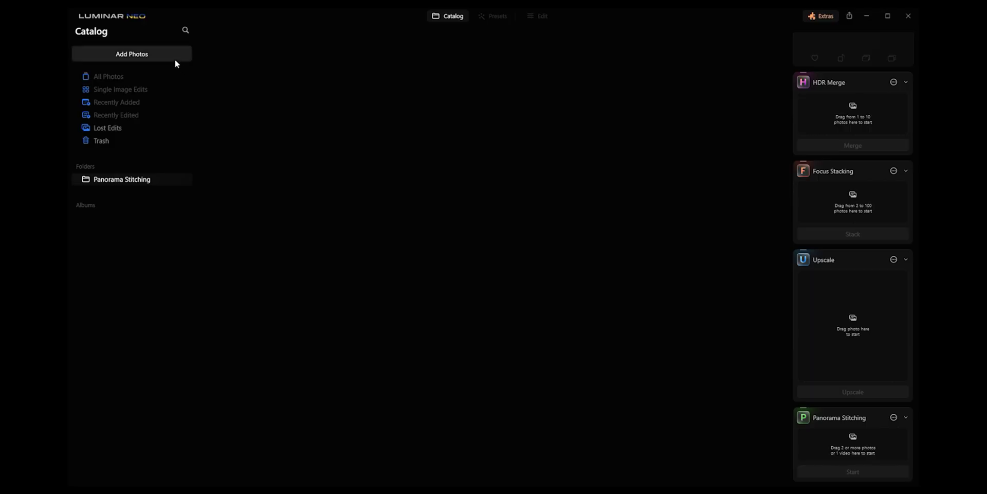
- Add the Pano Photos folder to the catalog with Add Folder
{"action": "left_click", "coordinate": [174, 60]}
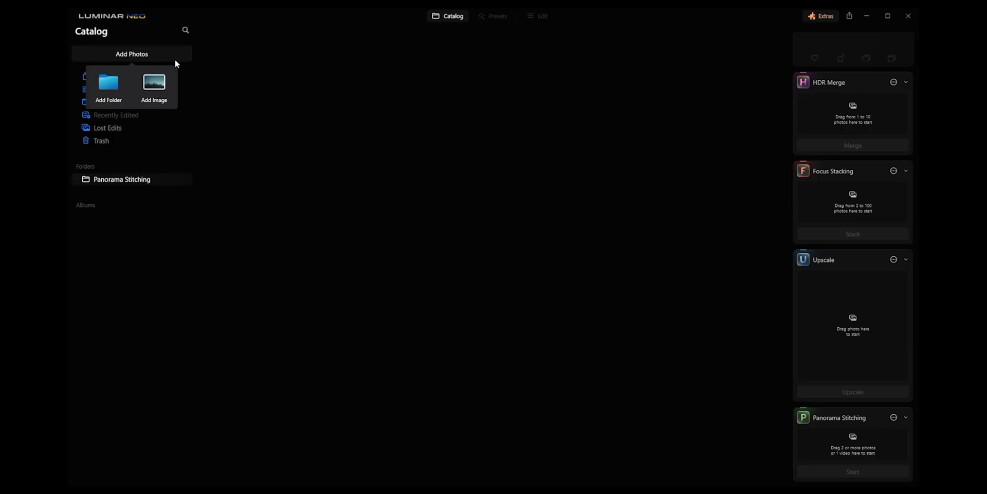
{"action": "left_click", "coordinate": [123, 80]}
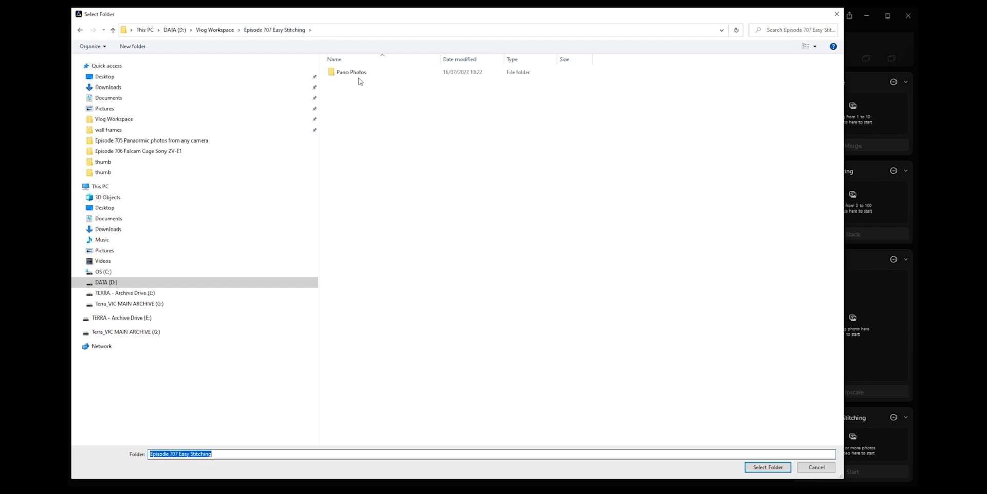
{"action": "left_click", "coordinate": [363, 73]}
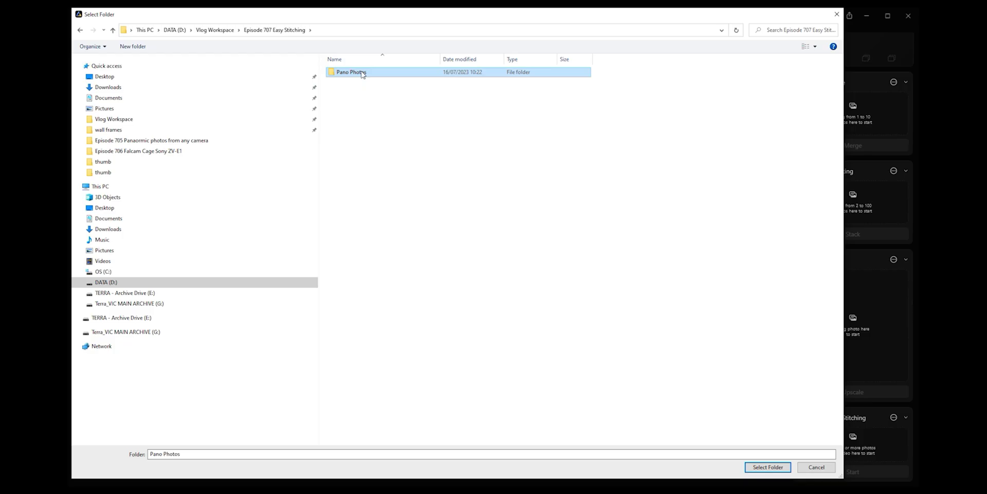
{"action": "left_click", "coordinate": [768, 467]}
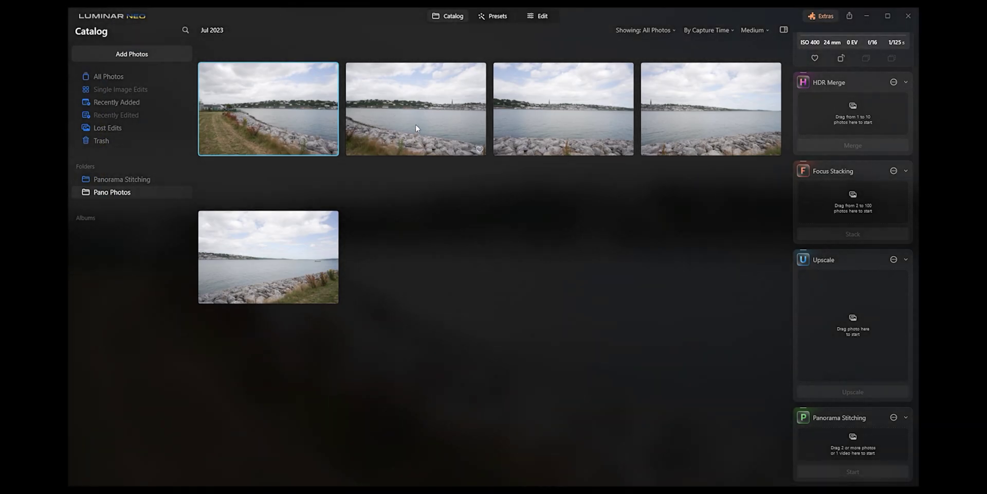
- Select all five seaside photos and drag them into Panorama Stitching
{"action": "left_click", "coordinate": [415, 125], "text": "shift"}
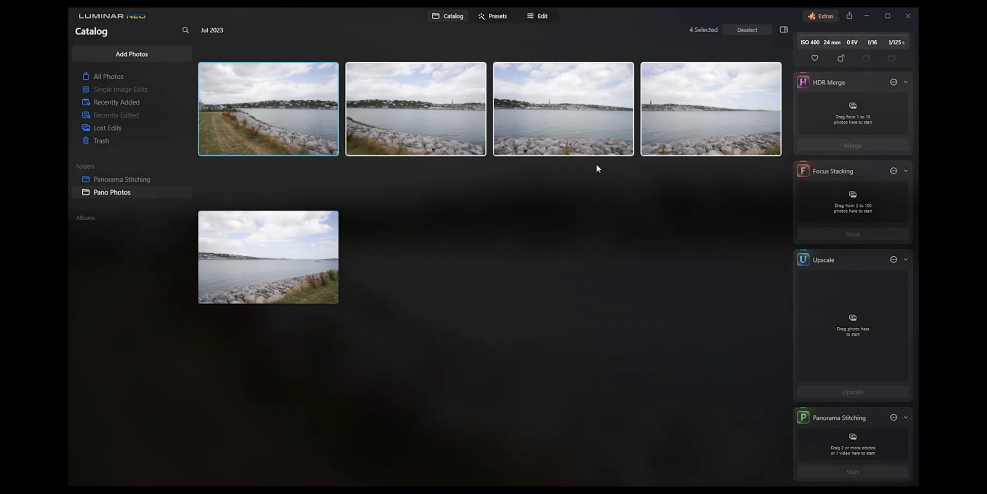
{"action": "left_click_drag", "start_coordinate": [309, 108], "coordinate": [874, 453]}
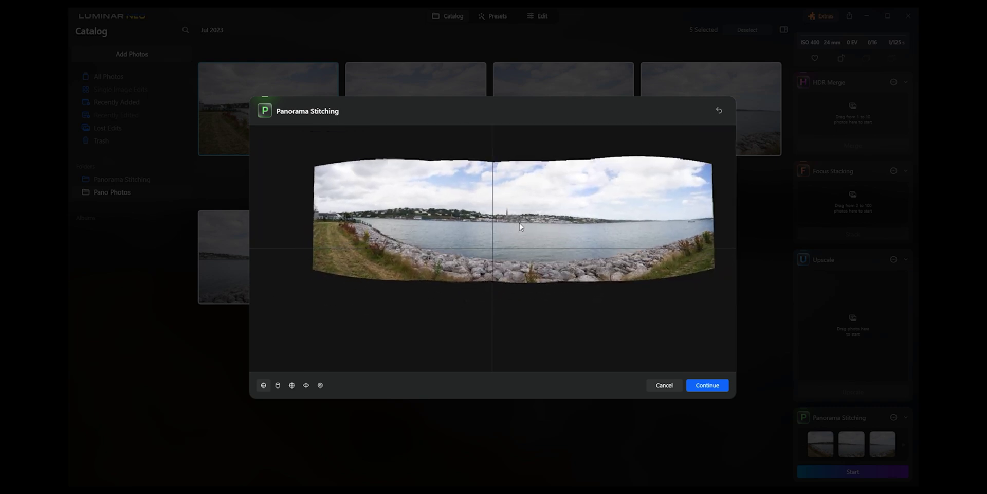
- Accept the stitch and crop the panorama to a clean rectangle
{"action": "left_click", "coordinate": [706, 386]}
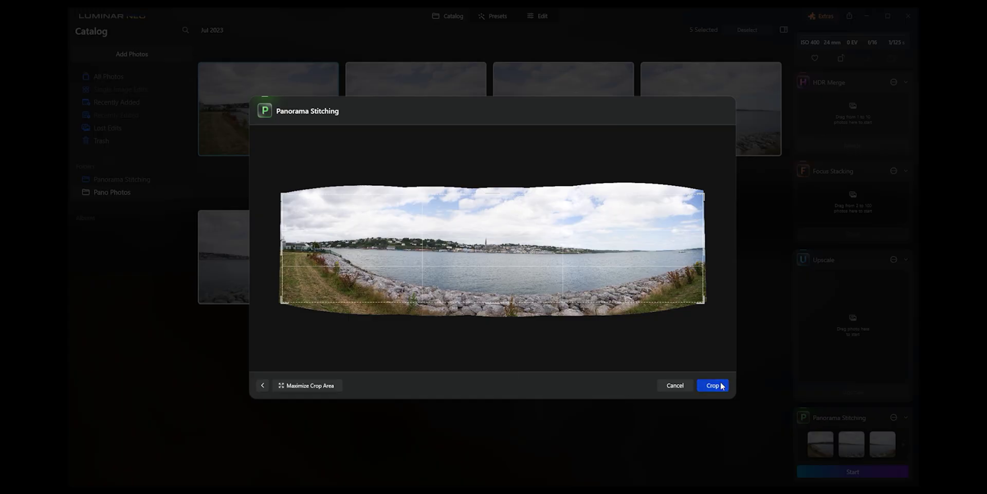
{"action": "left_click", "coordinate": [712, 386]}
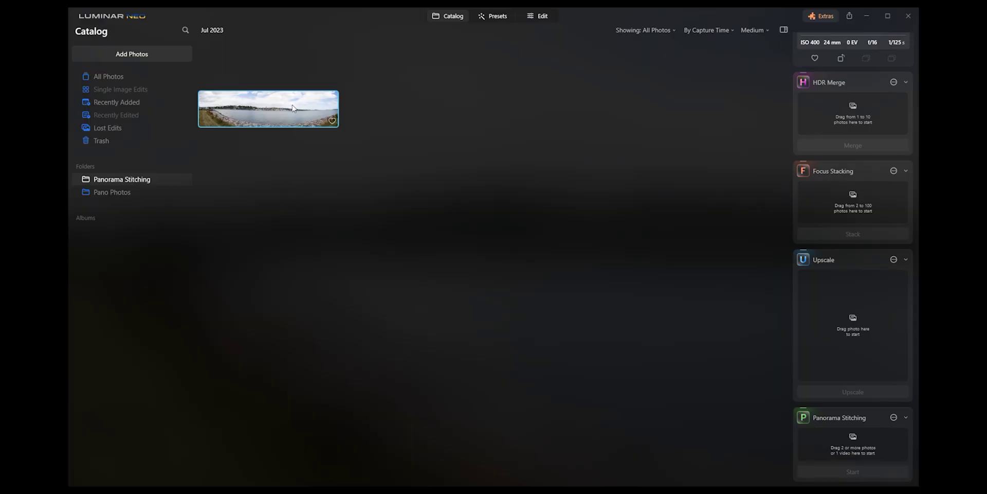
- Apply the Clean Light preset from Easy Landscapes to the seaside panorama
{"action": "left_click", "coordinate": [488, 22]}
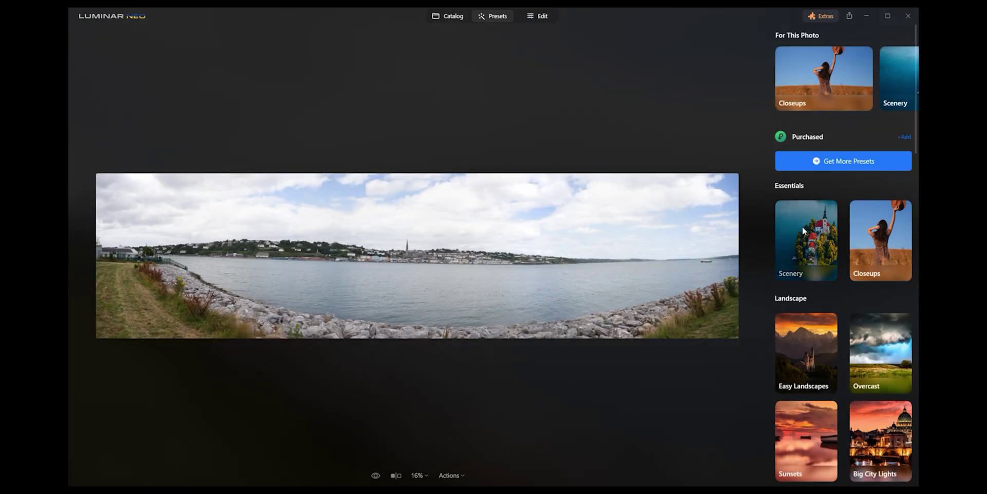
{"action": "left_click", "coordinate": [823, 332]}
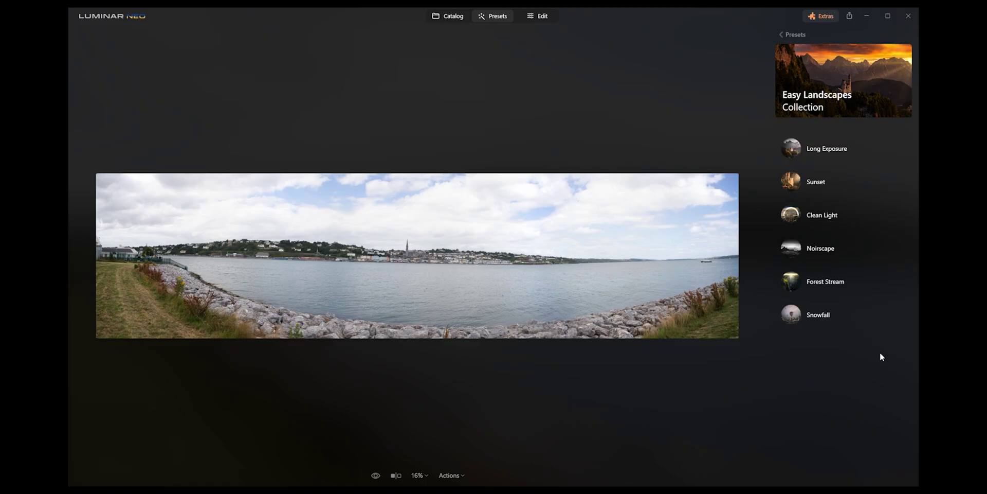
{"action": "left_click", "coordinate": [828, 219]}
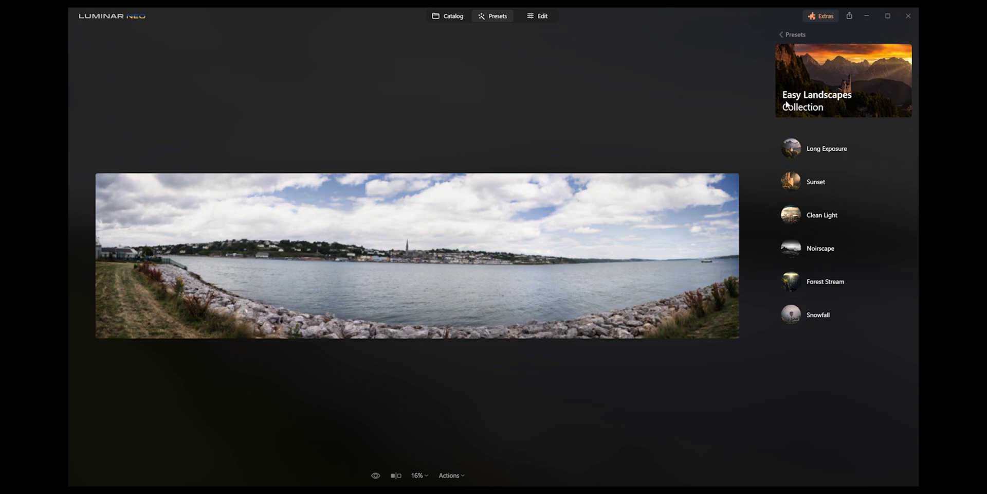
- In Blockbuster, try Beyond the Wall and Shanghai, then apply Teal & Orange
{"action": "left_click", "coordinate": [781, 39]}
{"action": "scroll", "coordinate": [817, 395], "scroll_direction": "down", "scroll_amount": 3}
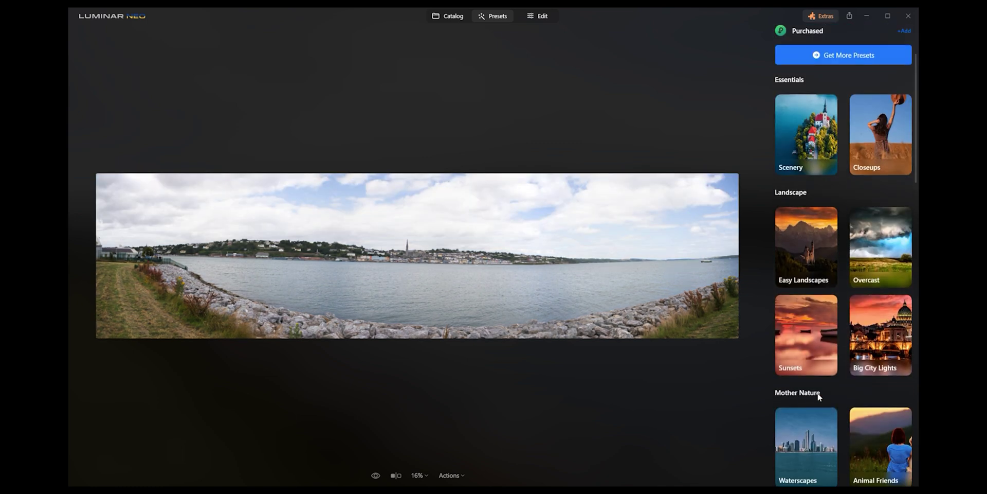
{"action": "scroll", "coordinate": [818, 397], "scroll_direction": "down", "scroll_amount": 10}
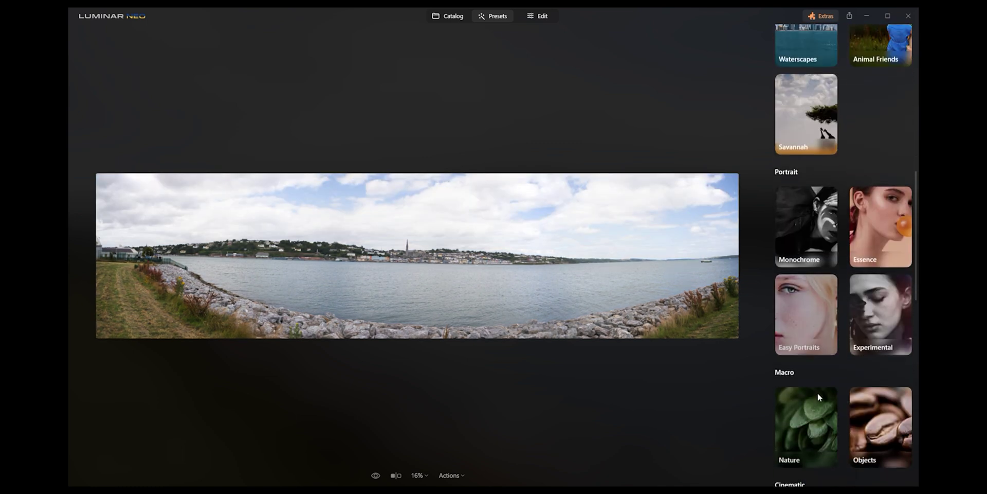
{"action": "scroll", "coordinate": [817, 393], "scroll_direction": "down", "scroll_amount": 2}
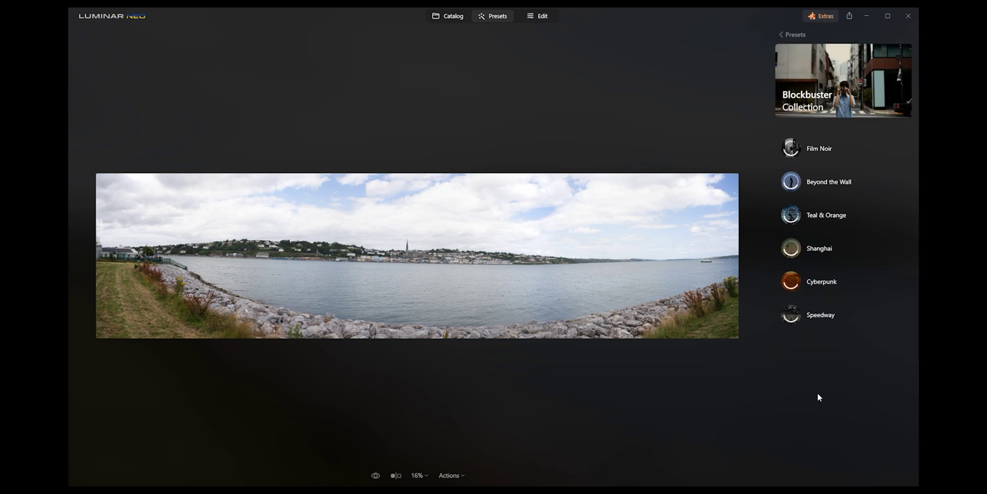
{"action": "left_click", "coordinate": [859, 183]}
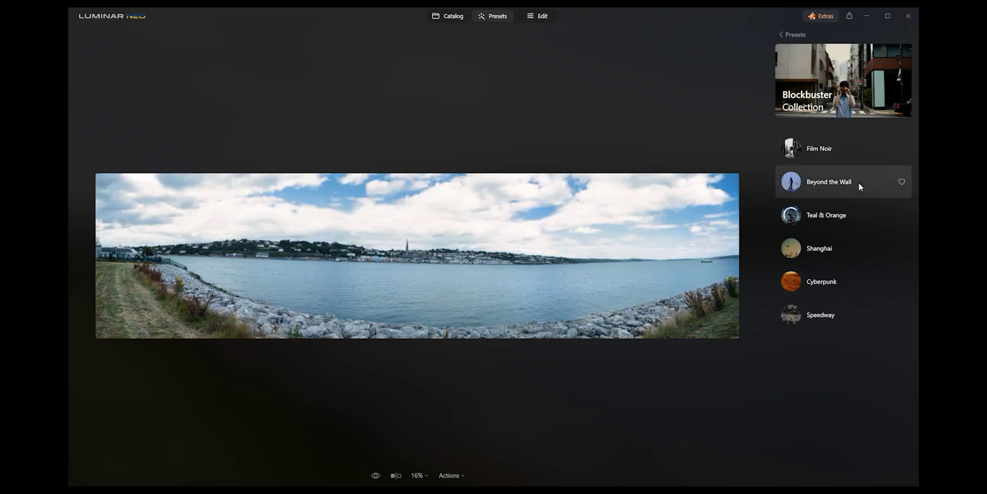
{"action": "left_click", "coordinate": [832, 213]}
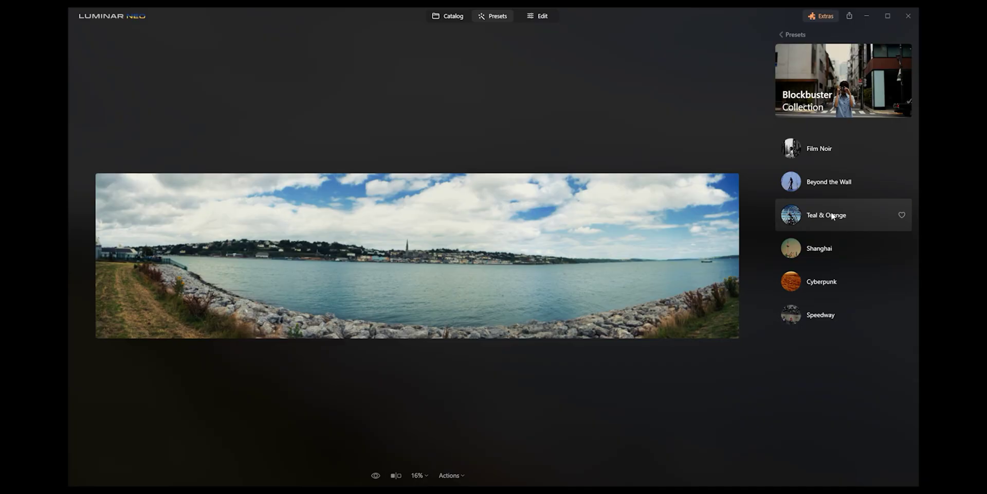
{"action": "left_click", "coordinate": [829, 246]}
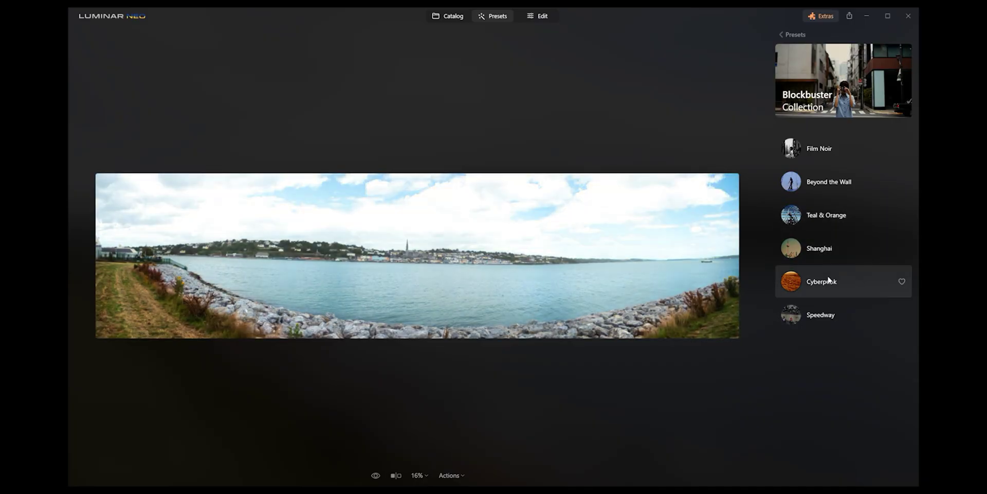
{"action": "left_click", "coordinate": [826, 221]}
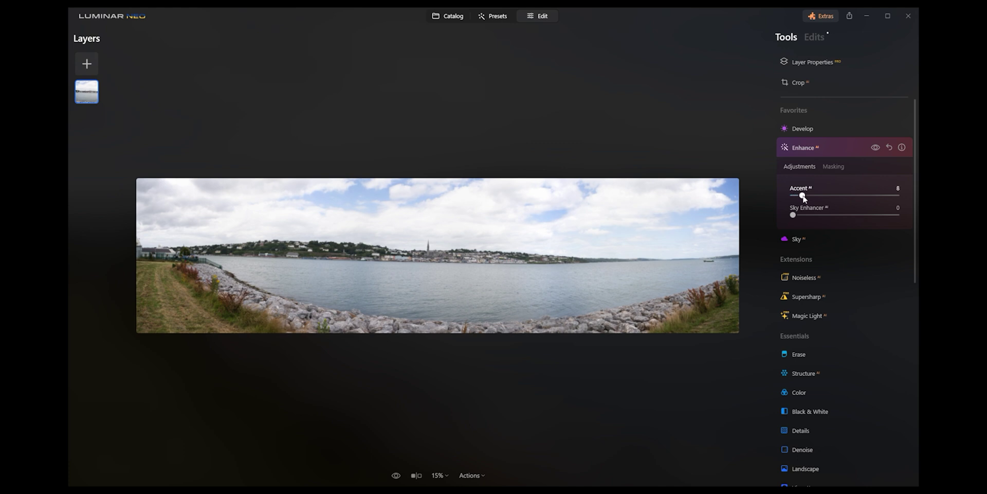
- Raise Enhance AI's Accent slider to 76 for a punchier panorama
{"action": "left_click_drag", "start_coordinate": [804, 197], "coordinate": [890, 194]}
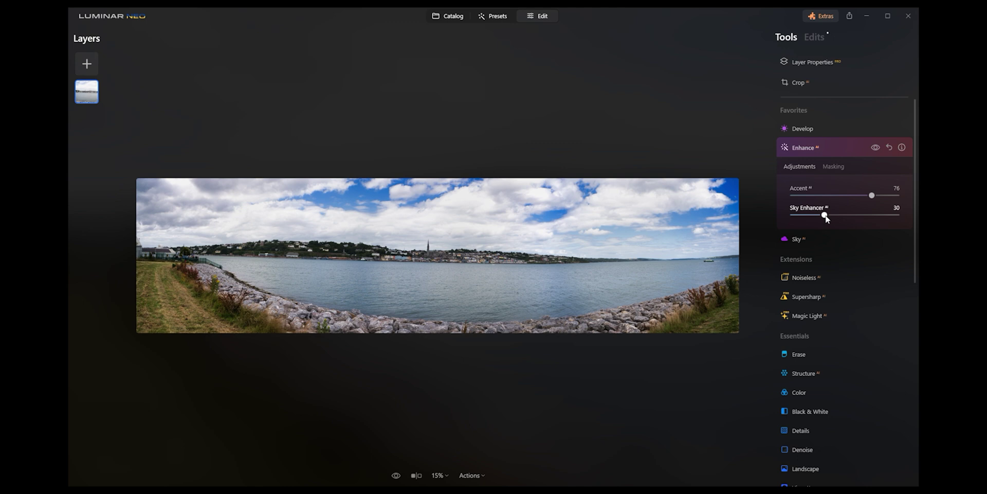
- In Sky AI, try Blue Skies 1, 4, 5, 6 and 7 as replacement skies
{"action": "left_click", "coordinate": [818, 238]}
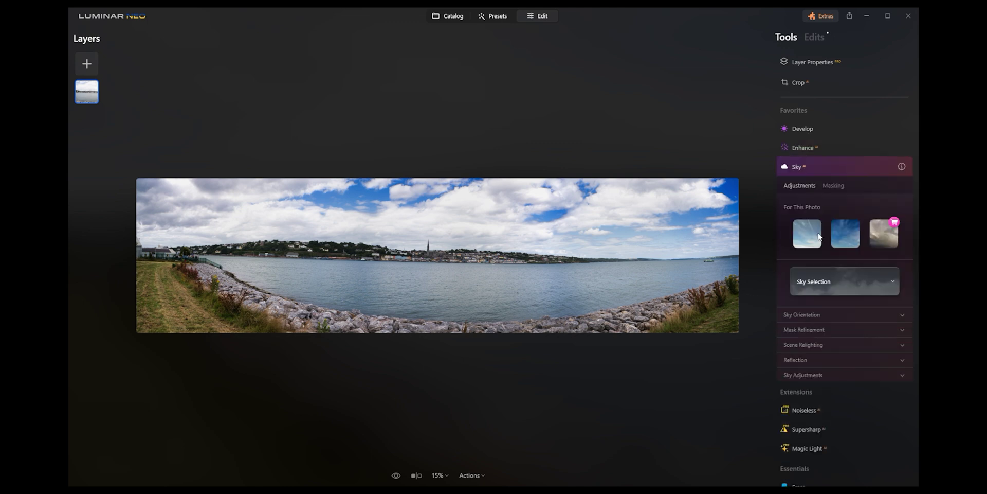
{"action": "left_click", "coordinate": [829, 280]}
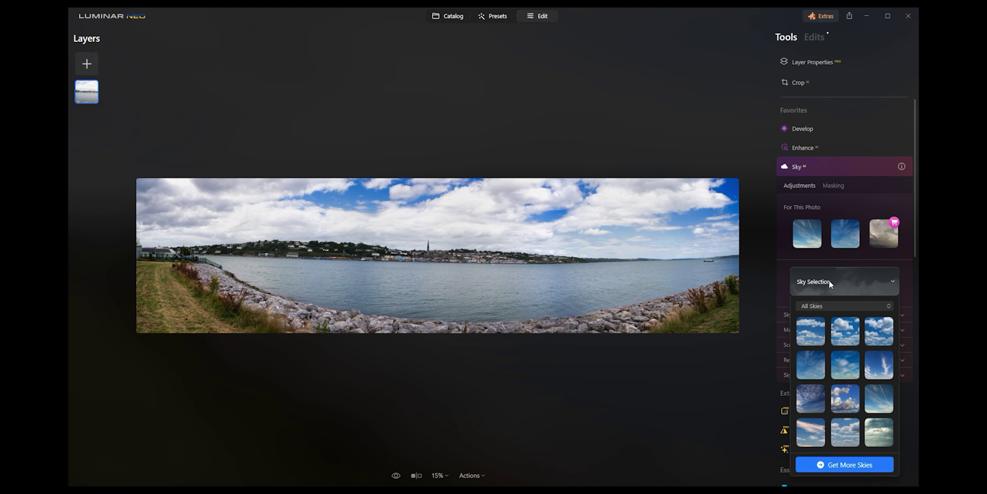
{"action": "left_click", "coordinate": [808, 331]}
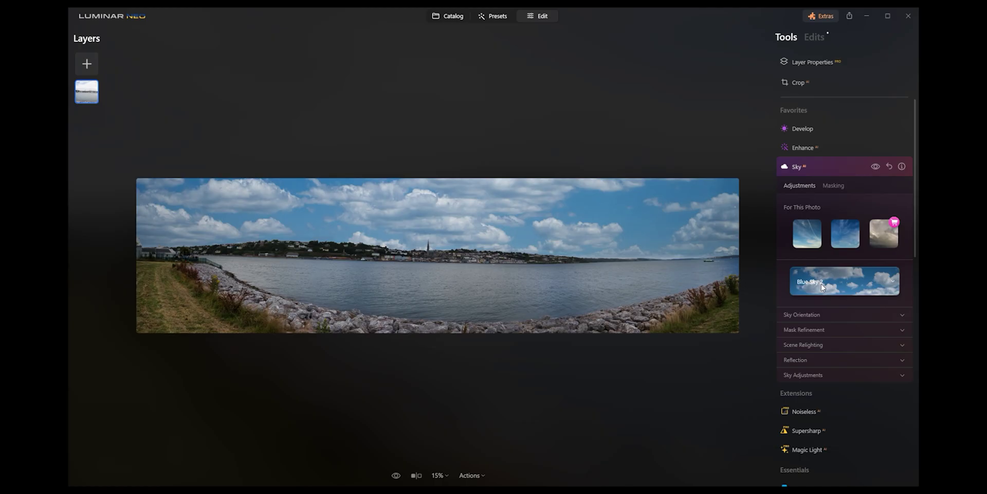
{"action": "left_click", "coordinate": [822, 284]}
{"action": "left_click", "coordinate": [814, 324]}
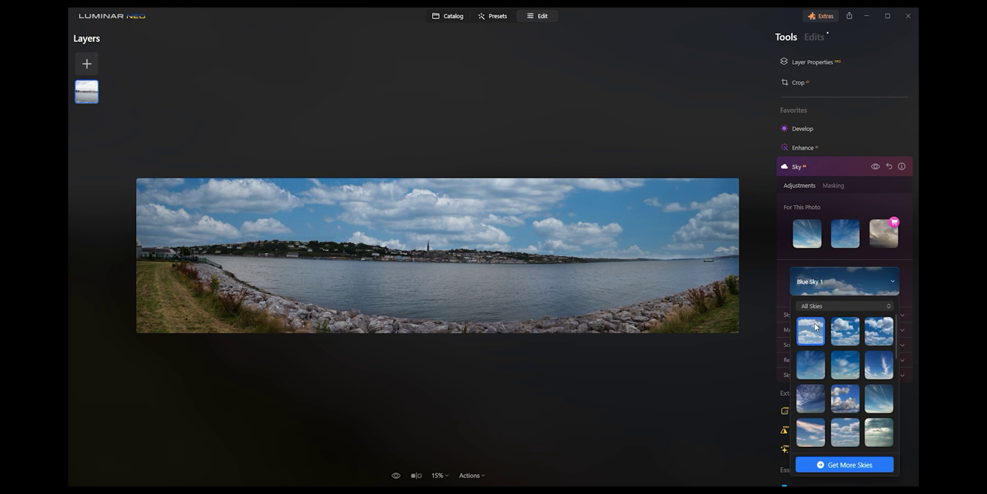
{"action": "left_click", "coordinate": [838, 324]}
{"action": "left_click", "coordinate": [880, 365]}
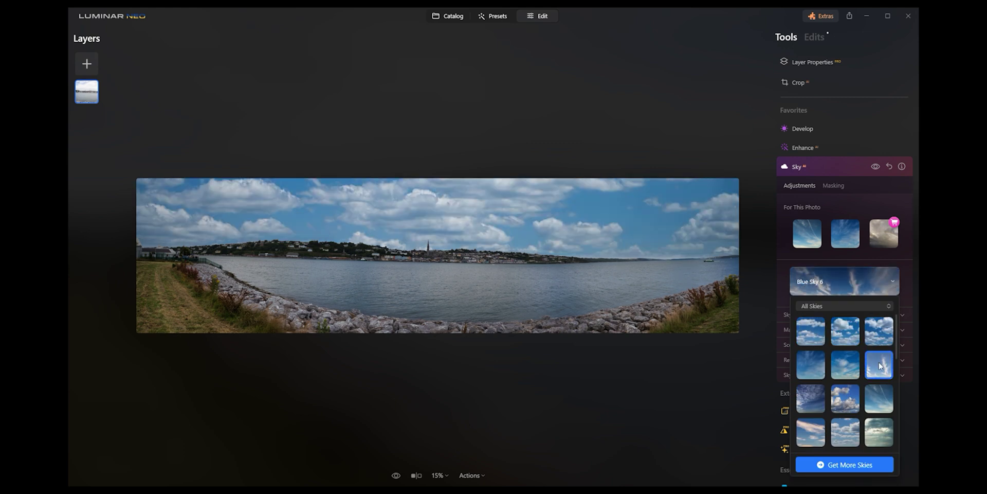
{"action": "left_click", "coordinate": [845, 365]}
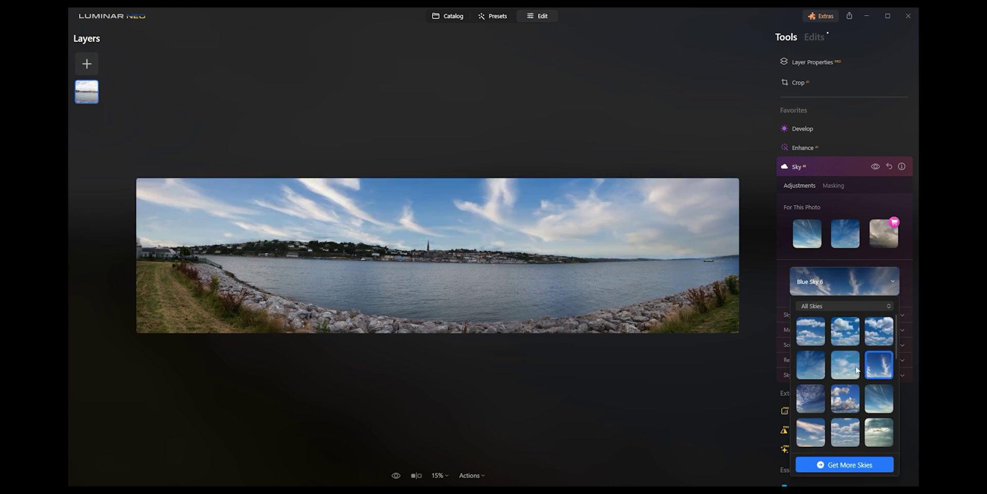
{"action": "left_click", "coordinate": [812, 369]}
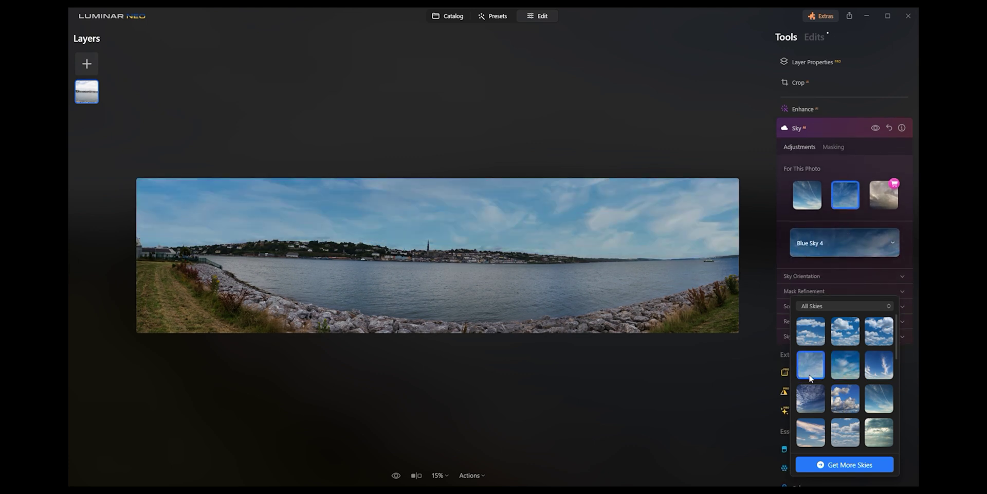
{"action": "left_click", "coordinate": [807, 396]}
- Try Dramatic Sky 6, Dramatic Sunset 2 and 5, and Galaxy 1 skies
{"action": "scroll", "coordinate": [859, 396], "scroll_direction": "down", "scroll_amount": 2}
{"action": "scroll", "coordinate": [859, 397], "scroll_direction": "down", "scroll_amount": 2}
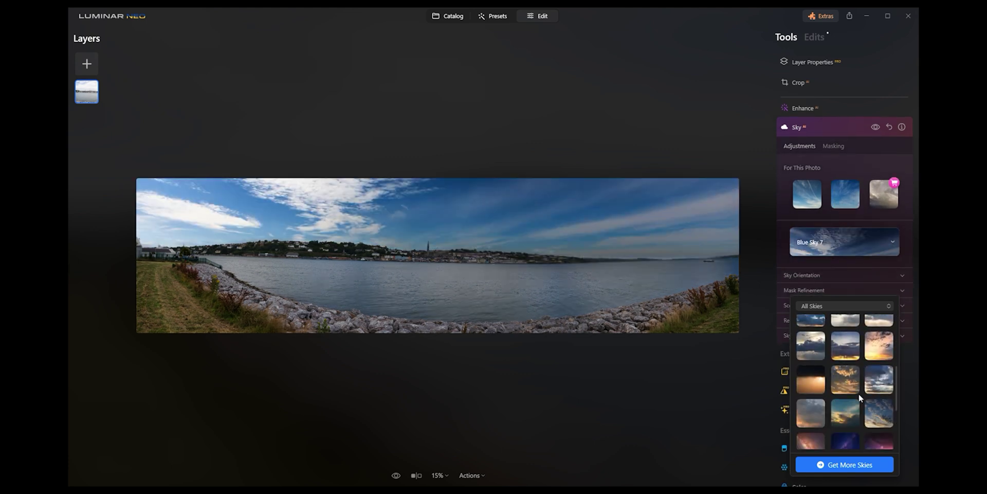
{"action": "left_click", "coordinate": [841, 352]}
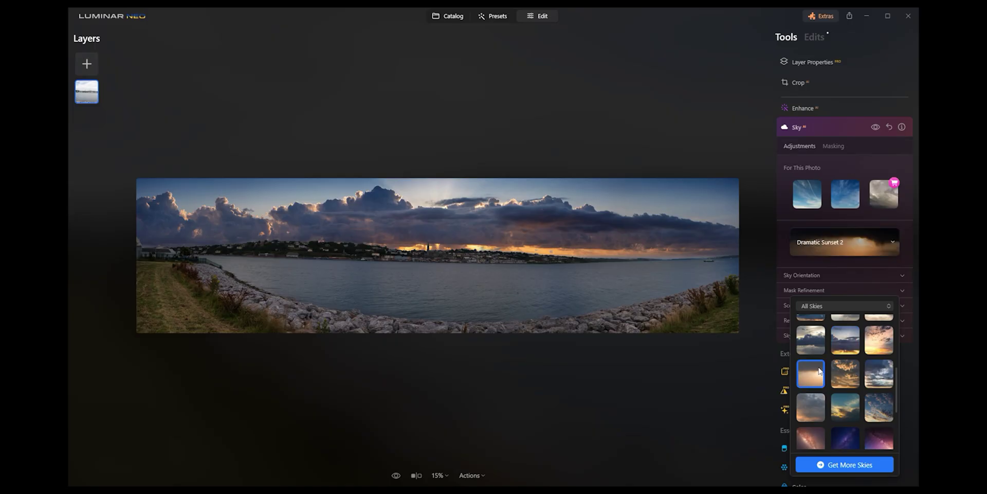
{"action": "left_click", "coordinate": [819, 370]}
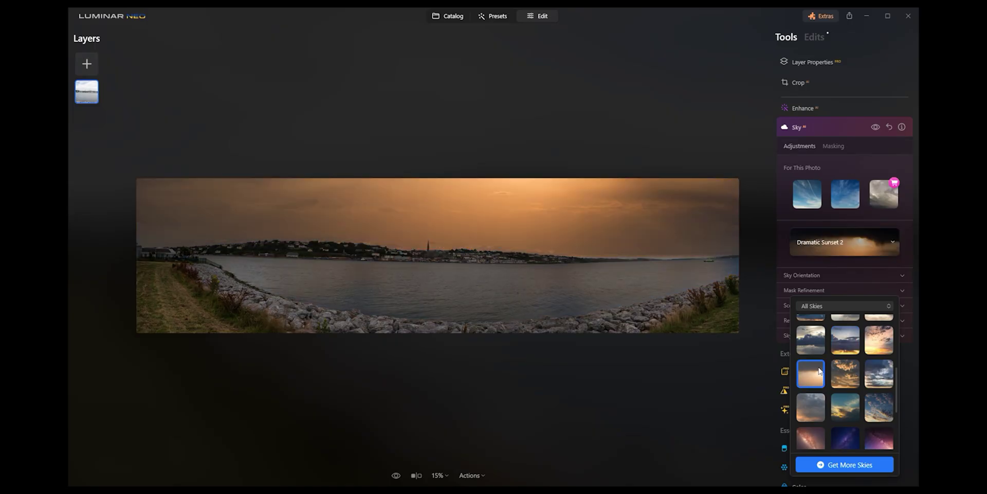
{"action": "left_click", "coordinate": [810, 409]}
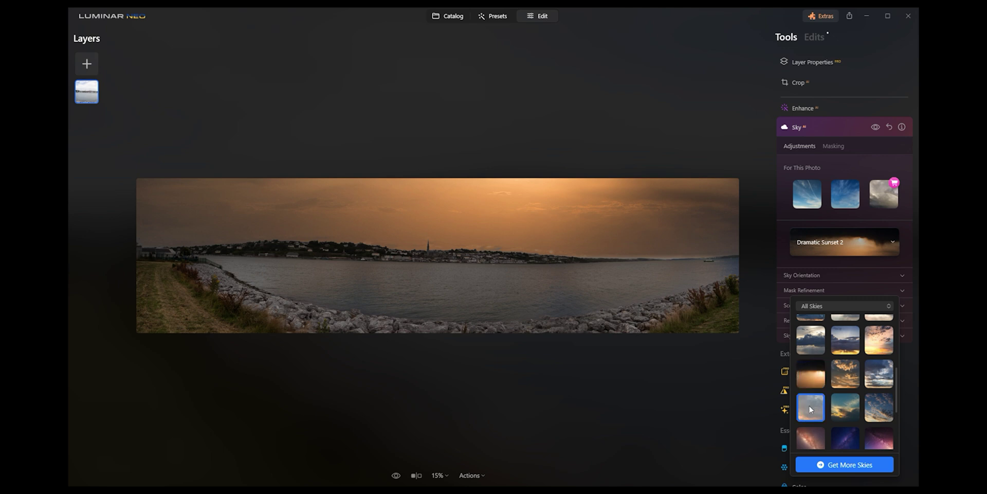
{"action": "left_click", "coordinate": [808, 431]}
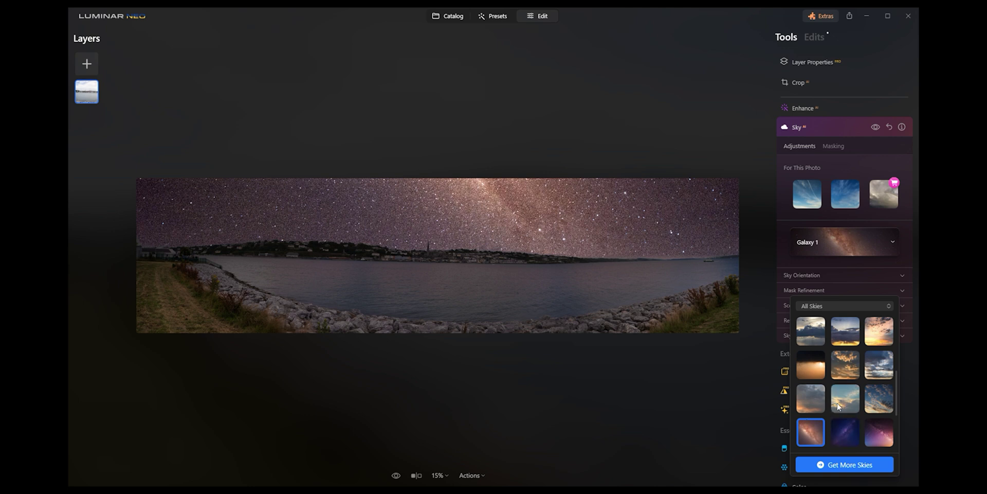
- Compare Blue Skies 1–5, settle on Blue Sky 6, and close the sky list
{"action": "scroll", "coordinate": [840, 411], "scroll_direction": "up", "scroll_amount": 5}
{"action": "left_click", "coordinate": [818, 341]}
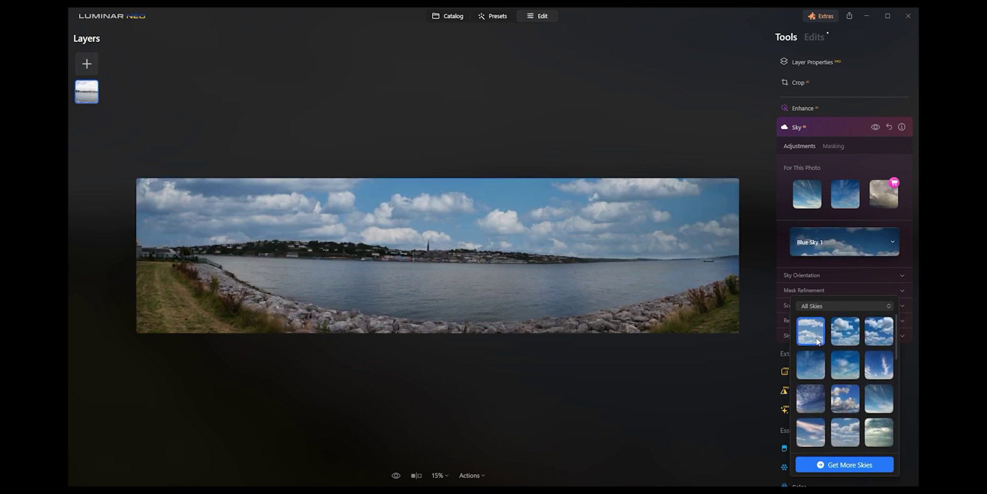
{"action": "left_click", "coordinate": [840, 337]}
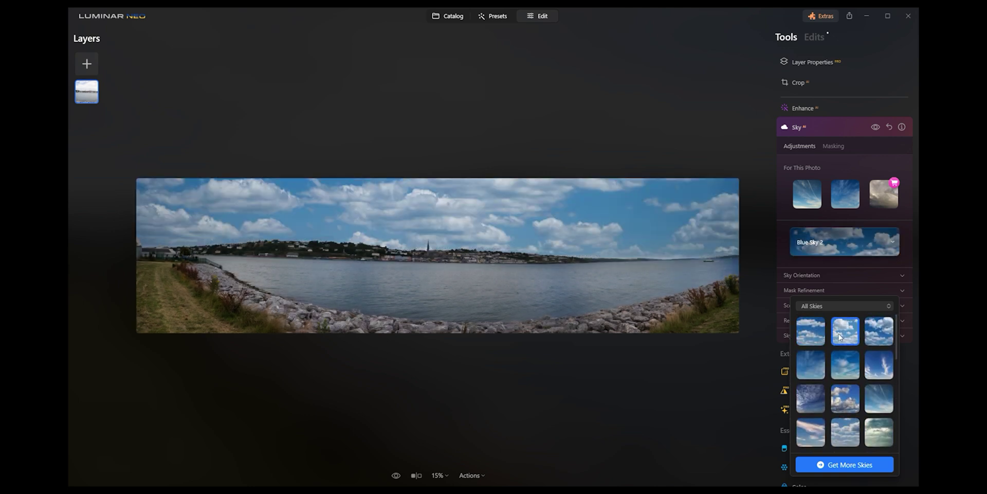
{"action": "left_click", "coordinate": [869, 337]}
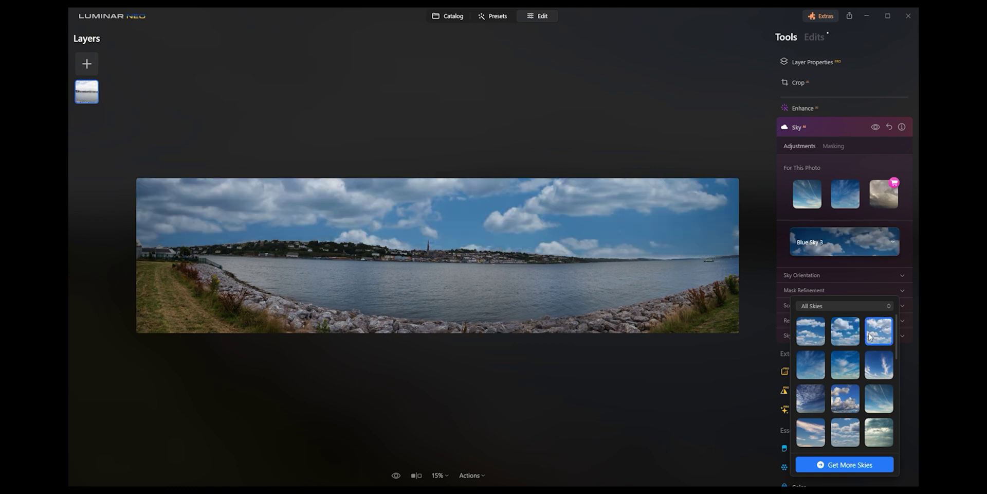
{"action": "left_click", "coordinate": [847, 367]}
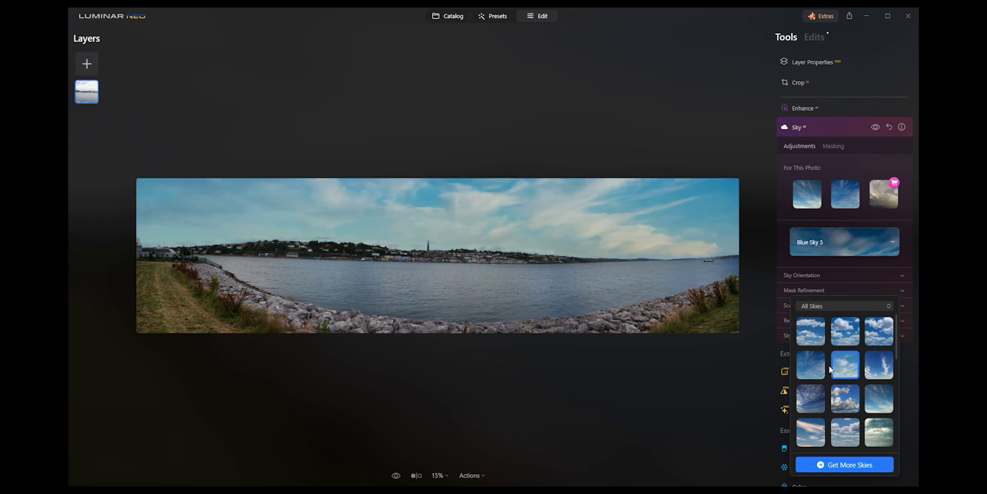
{"action": "left_click", "coordinate": [808, 369]}
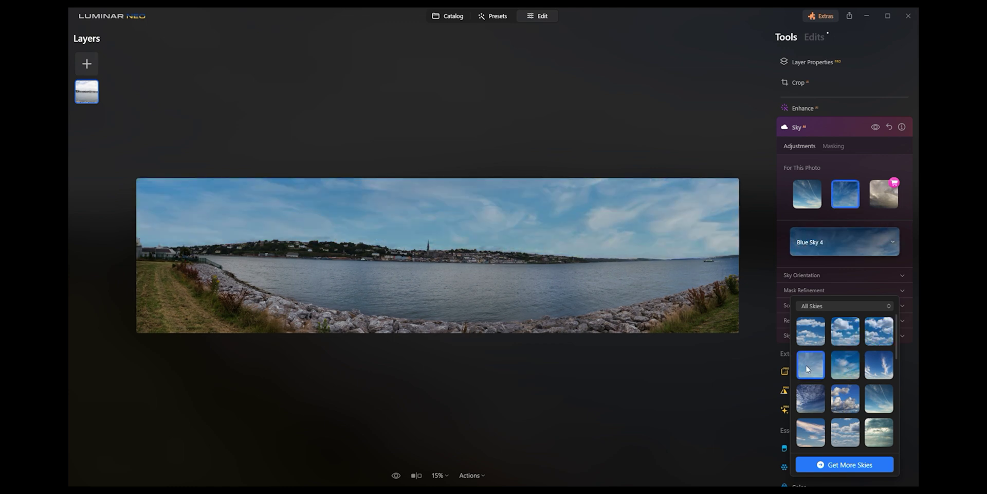
{"action": "left_click", "coordinate": [876, 370]}
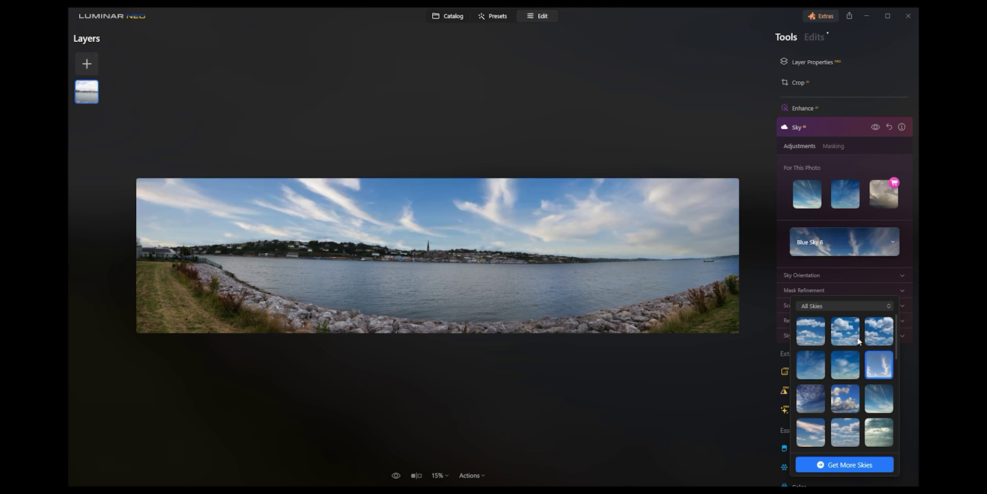
{"action": "left_click", "coordinate": [828, 262]}
- Set the sky's Horizon Position to -41 and Vertical Position to 6
{"action": "left_click", "coordinate": [825, 274]}
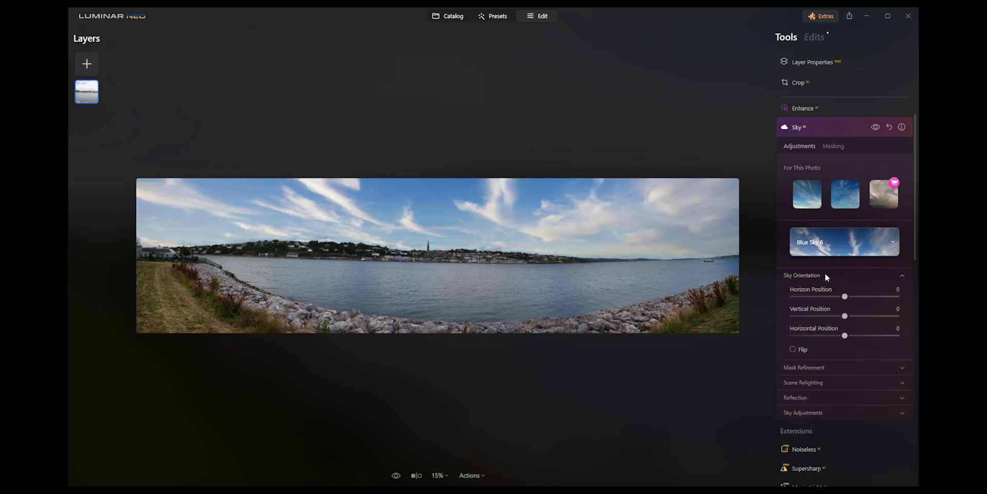
{"action": "left_click_drag", "start_coordinate": [843, 296], "coordinate": [849, 317]}
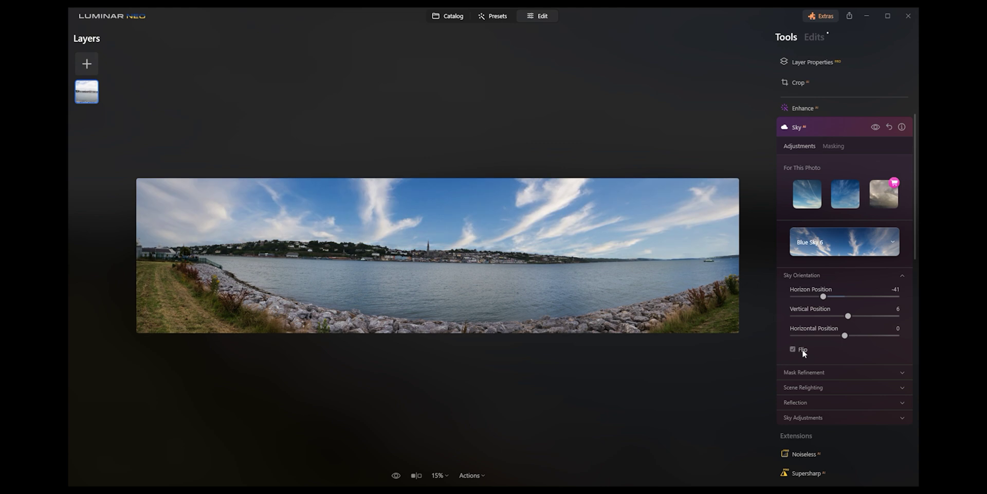
{"action": "left_click", "coordinate": [817, 368]}
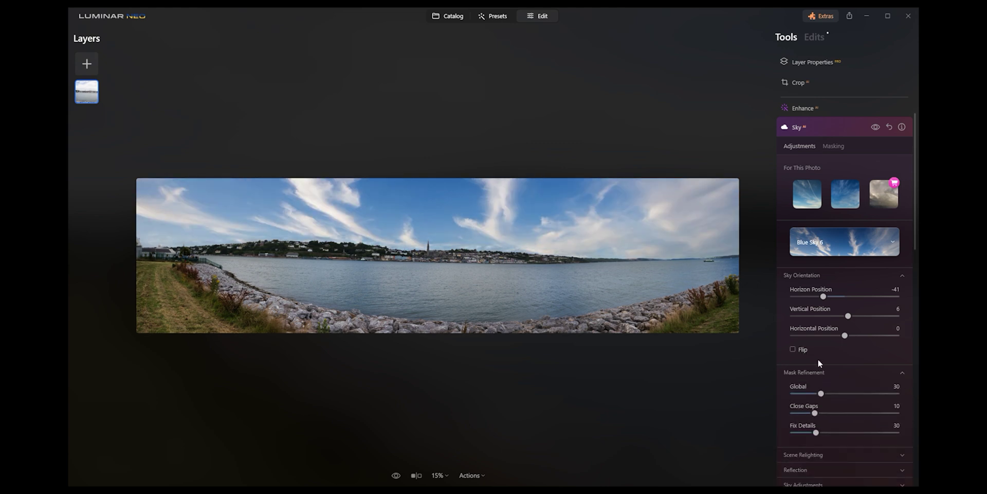
- Set Scene Relighting's Relight Strength to 48 and expand the Reflection settings
{"action": "scroll", "coordinate": [820, 370], "scroll_direction": "down", "scroll_amount": 2}
{"action": "left_click", "coordinate": [821, 395]}
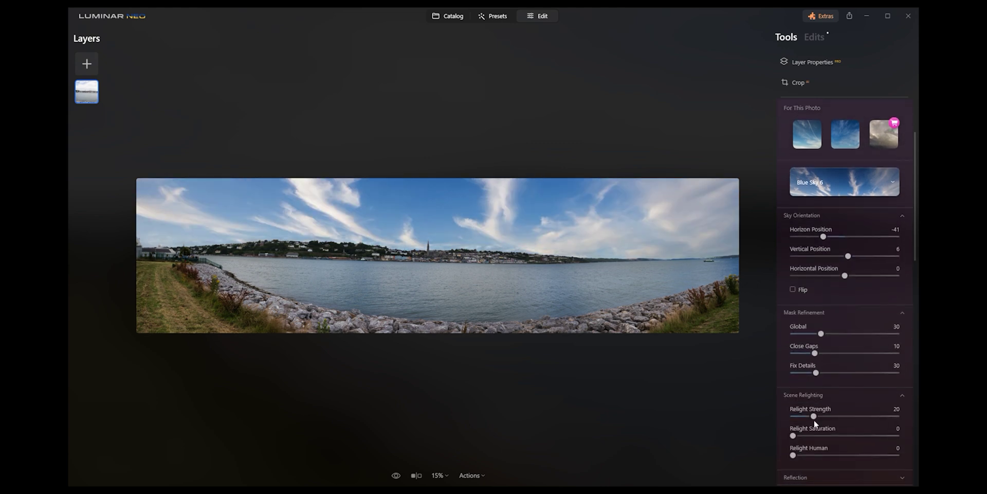
{"action": "left_click_drag", "start_coordinate": [815, 420], "coordinate": [816, 421]}
{"action": "left_click_drag", "start_coordinate": [882, 422], "coordinate": [796, 419]}
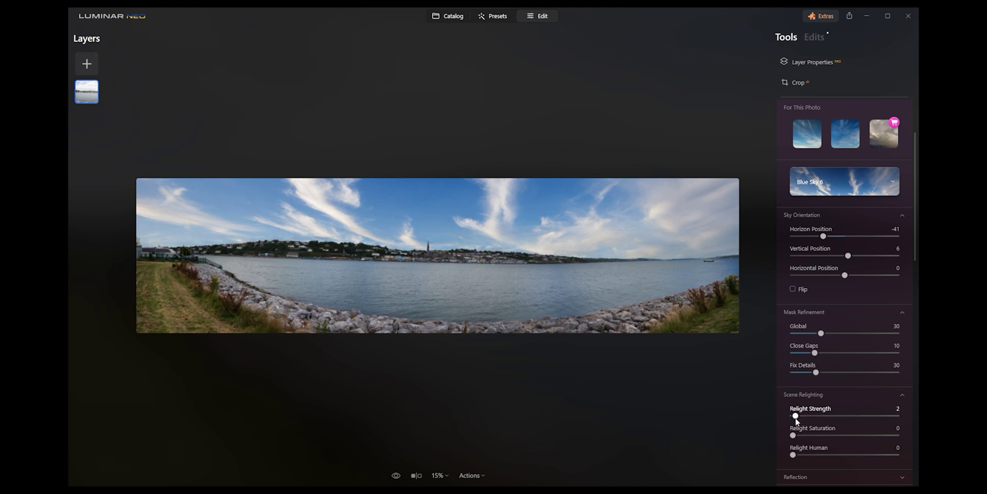
{"action": "left_click", "coordinate": [833, 415]}
{"action": "left_click", "coordinate": [873, 415]}
{"action": "left_click", "coordinate": [816, 416]}
{"action": "scroll", "coordinate": [807, 381], "scroll_direction": "down", "scroll_amount": 2}
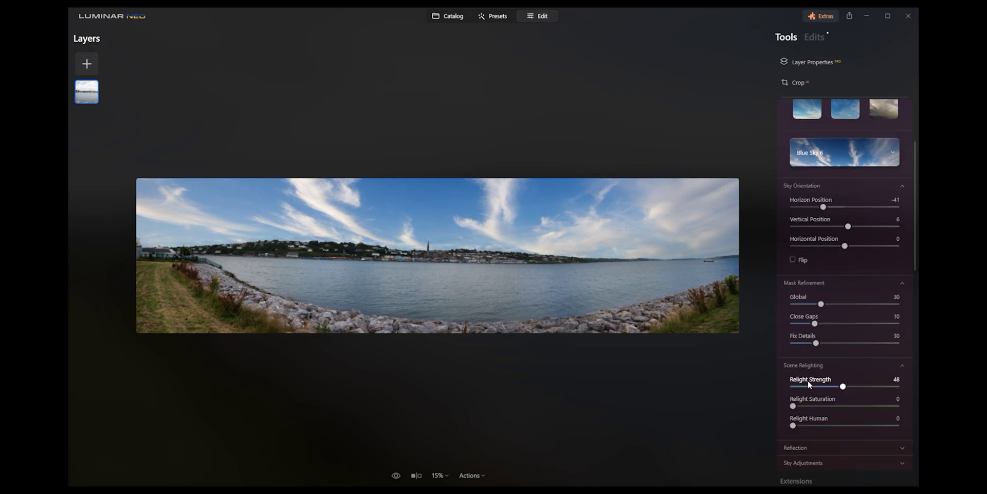
{"action": "left_click", "coordinate": [821, 366]}
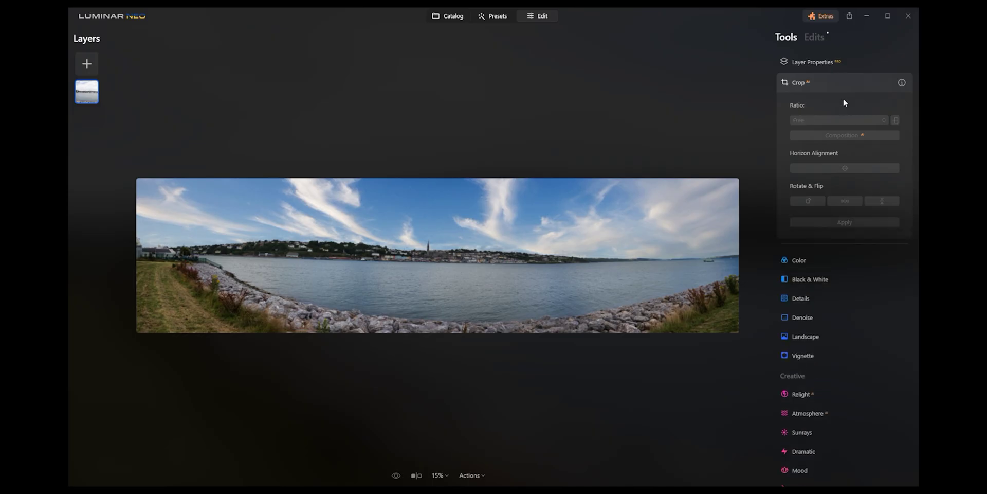
- Use Relight AI to set Brightness Near -11, Brightness Far 39 and Depth 37 on the seaside panorama
{"action": "scroll", "coordinate": [842, 345], "scroll_direction": "down", "scroll_amount": 1}
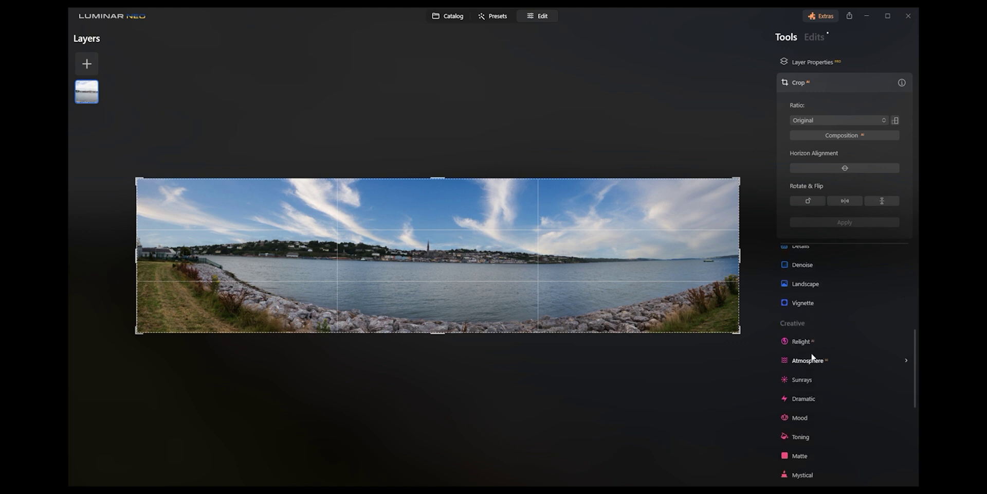
{"action": "left_click", "coordinate": [810, 350]}
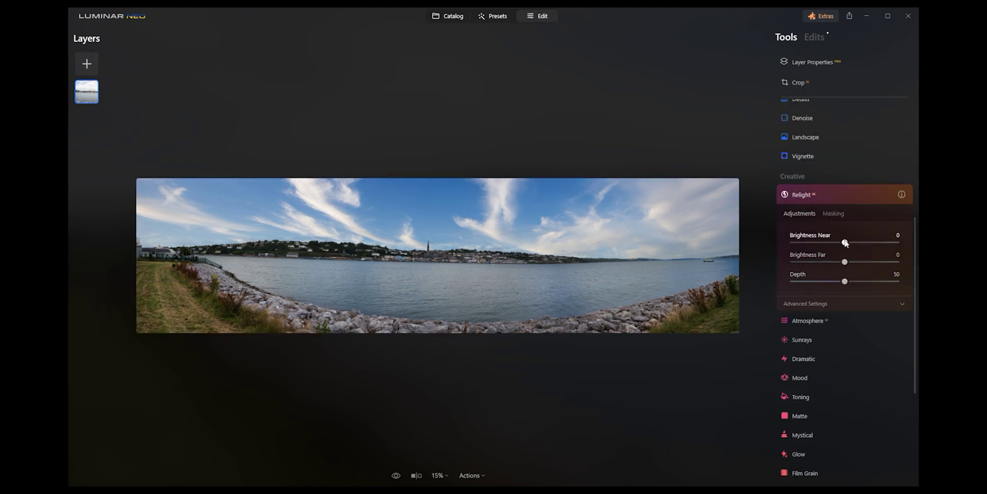
{"action": "left_click_drag", "start_coordinate": [845, 243], "coordinate": [895, 245]}
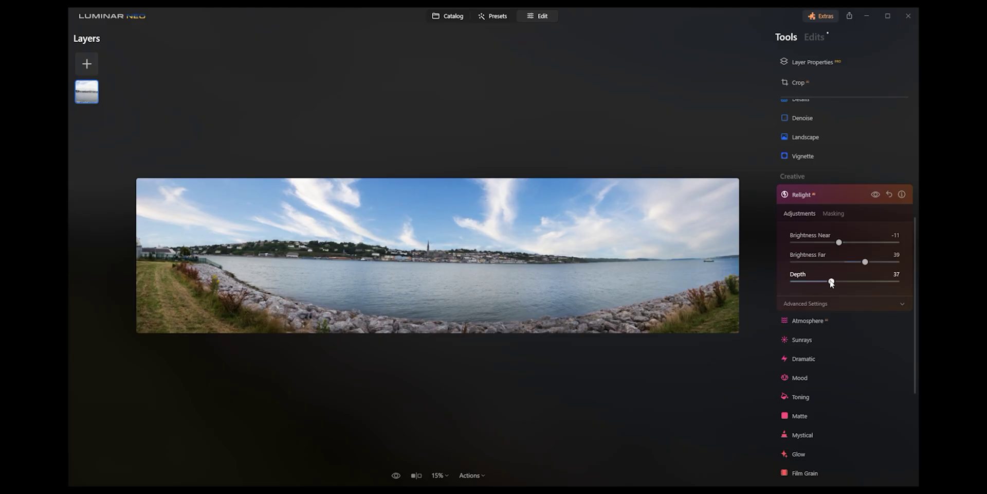
{"action": "left_click", "coordinate": [825, 319]}
- Add Sunrays at Amount 8 with Sun Warmth raised to 50, plus Dramatic at Amount 8
{"action": "left_click", "coordinate": [812, 254]}
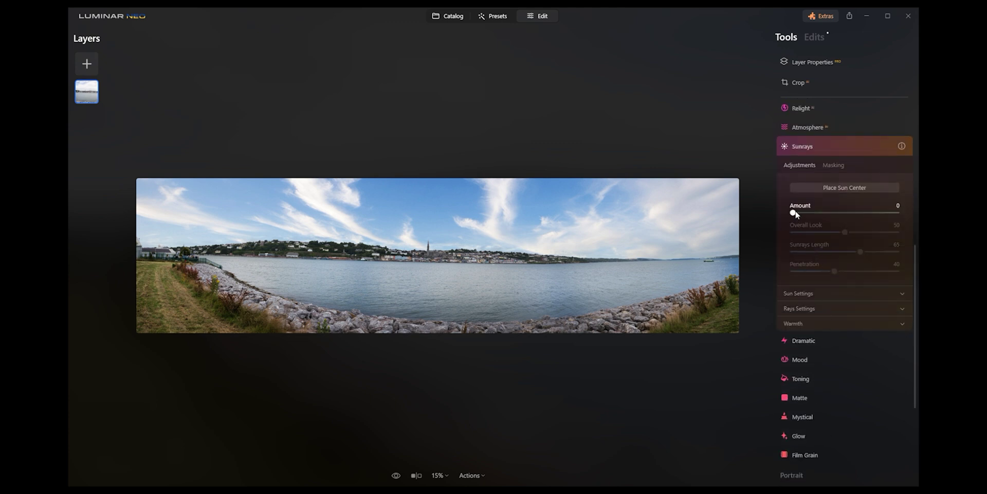
{"action": "mouse_move", "coordinate": [796, 215]}
{"action": "left_mouse_down"}
{"action": "mouse_move", "coordinate": [828, 213]}
{"action": "mouse_move", "coordinate": [798, 213]}
{"action": "left_mouse_up"}
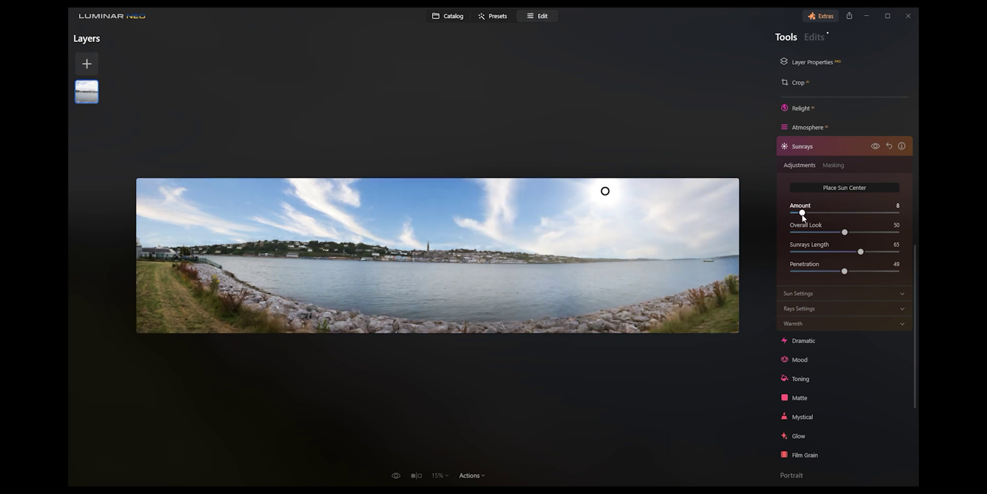
{"action": "left_click", "coordinate": [814, 322]}
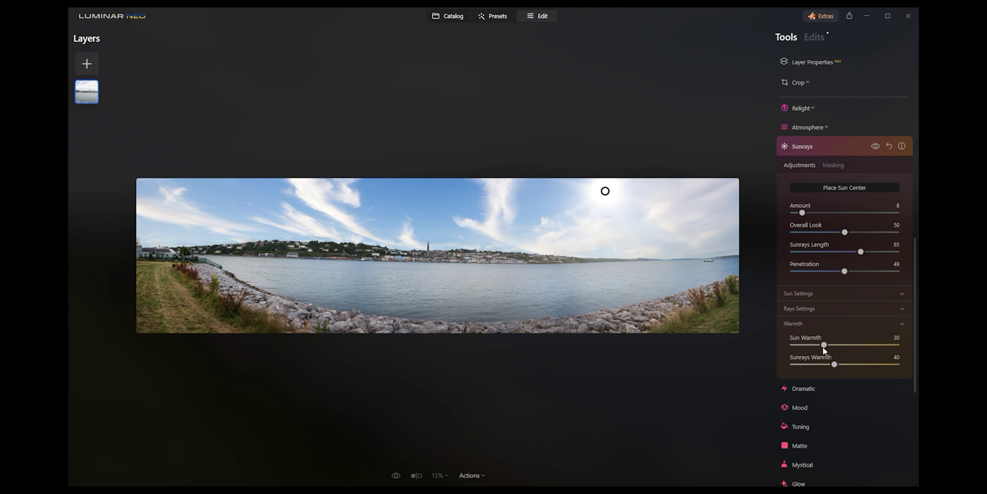
{"action": "left_click_drag", "start_coordinate": [823, 347], "coordinate": [846, 345]}
{"action": "left_click", "coordinate": [841, 387]}
{"action": "mouse_move", "coordinate": [793, 213]}
{"action": "left_mouse_down"}
{"action": "mouse_move", "coordinate": [908, 218]}
{"action": "mouse_move", "coordinate": [773, 220]}
{"action": "mouse_move", "coordinate": [792, 220]}
{"action": "left_mouse_up"}
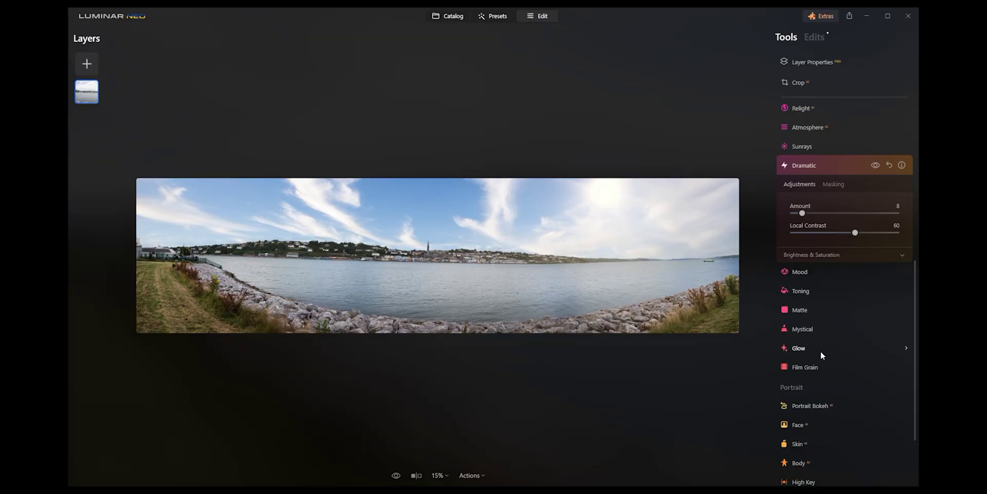
- Open Supercontrast among the Professional tools to bring up the panorama's Layer Properties
{"action": "scroll", "coordinate": [821, 351], "scroll_direction": "down", "scroll_amount": 2}
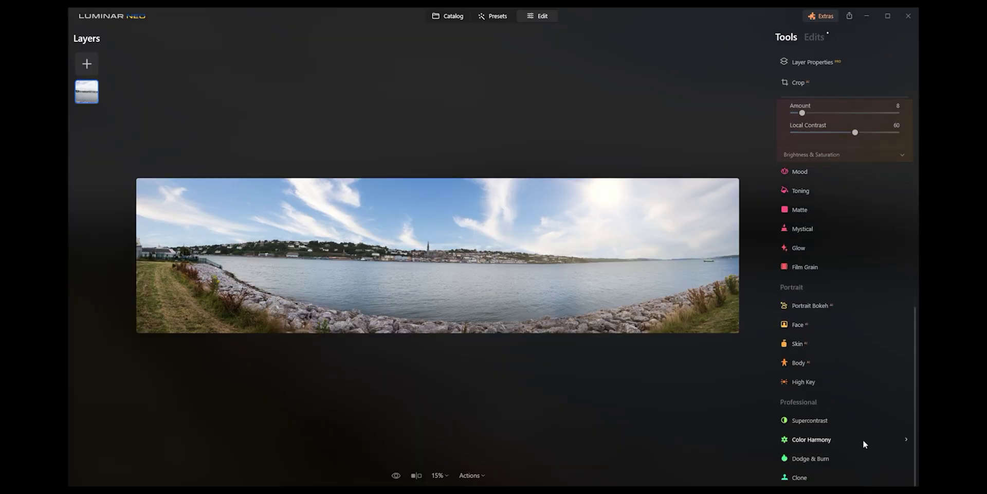
{"action": "left_click", "coordinate": [837, 424]}
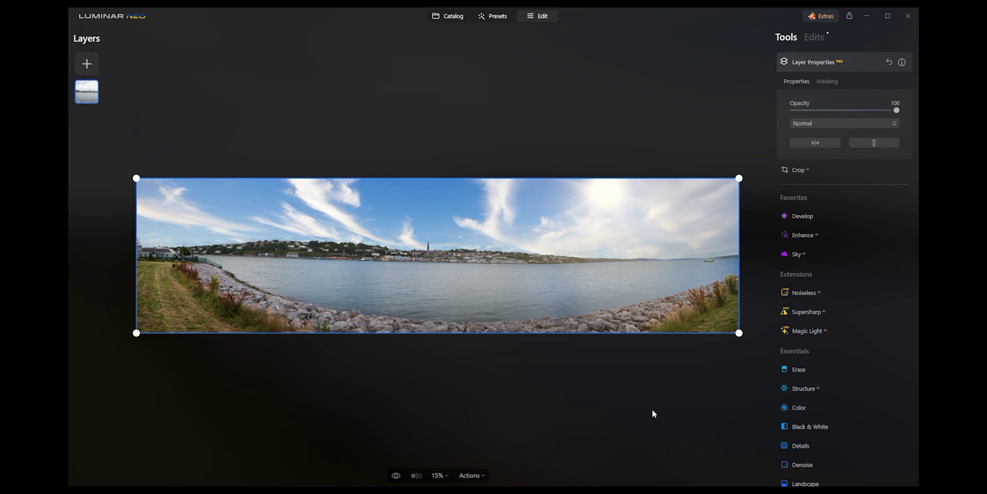
- Add a Vignette centred on the town at Amount -51, then toggle it off to compare
{"action": "scroll", "coordinate": [794, 383], "scroll_direction": "down", "scroll_amount": 3}
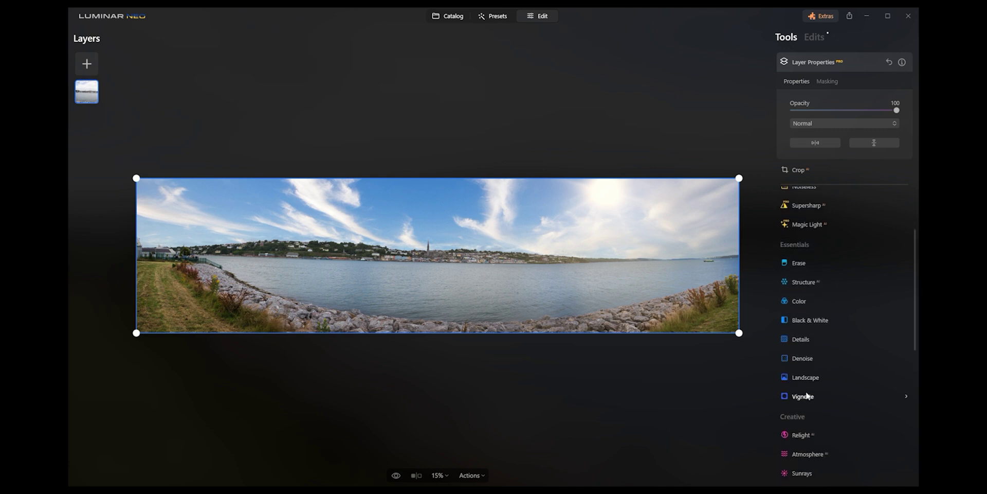
{"action": "left_click", "coordinate": [806, 396]}
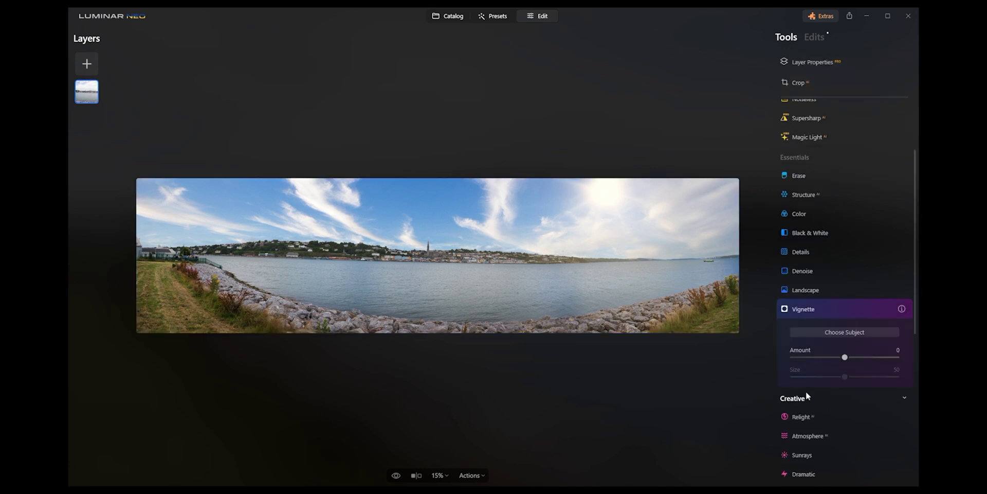
{"action": "left_click", "coordinate": [848, 333]}
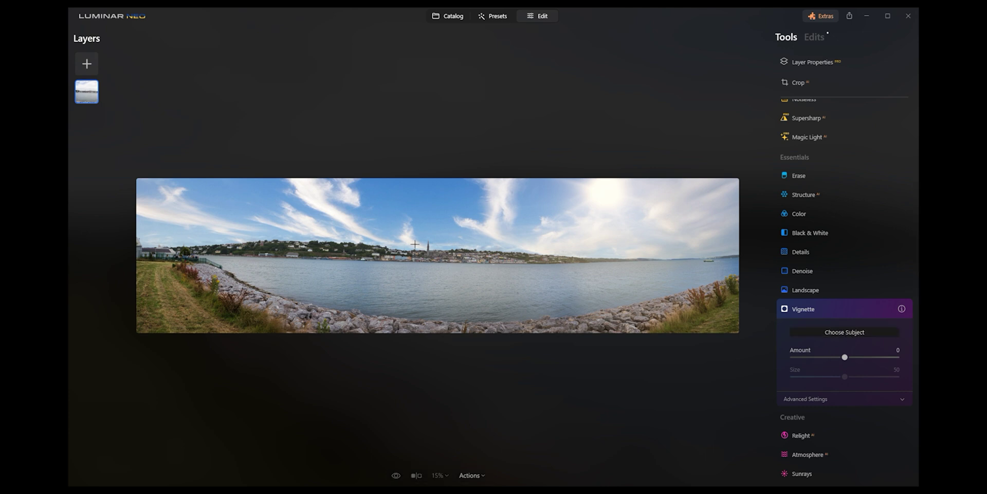
{"action": "left_click", "coordinate": [413, 247]}
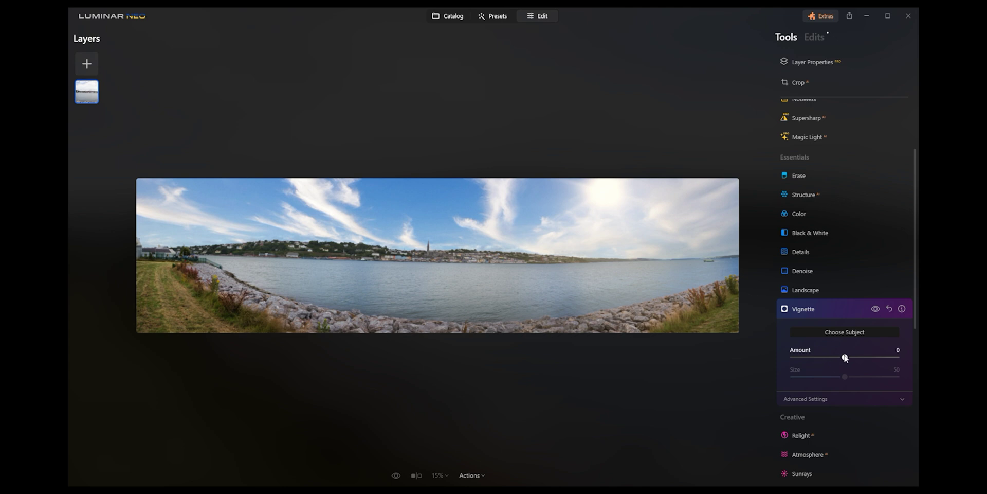
{"action": "left_click_drag", "start_coordinate": [844, 357], "coordinate": [821, 368]}
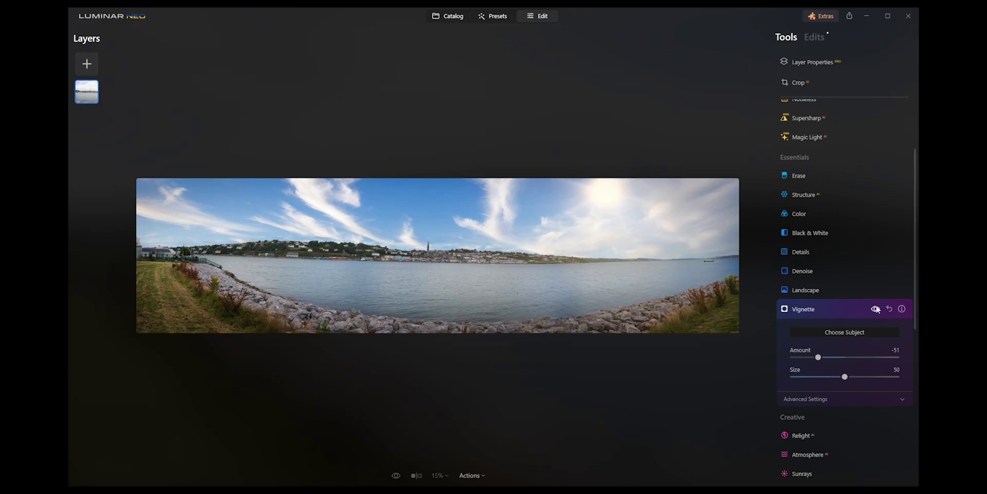
{"action": "left_click", "coordinate": [876, 309]}
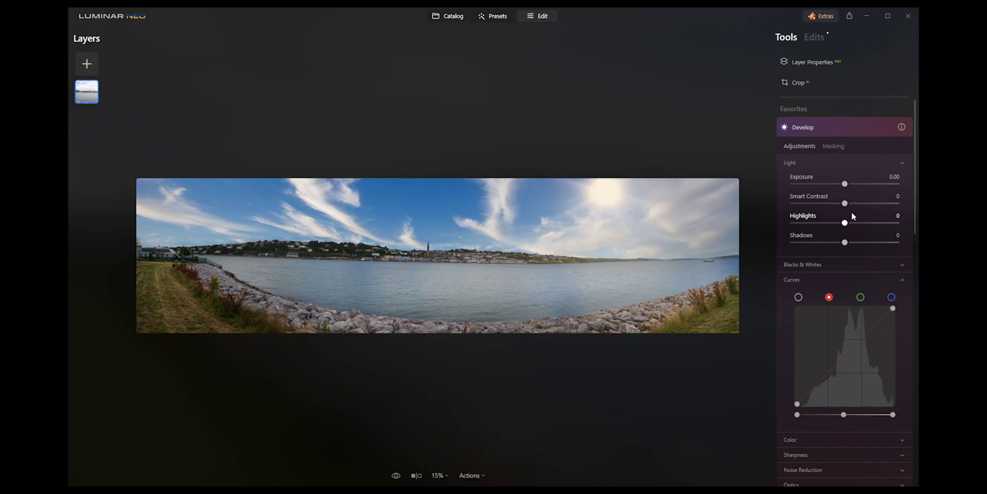
- In Develop, set Highlights to -47, Exposure to 0.26 and Optics Lens Distortion to 52
{"action": "left_click_drag", "start_coordinate": [845, 223], "coordinate": [819, 223]}
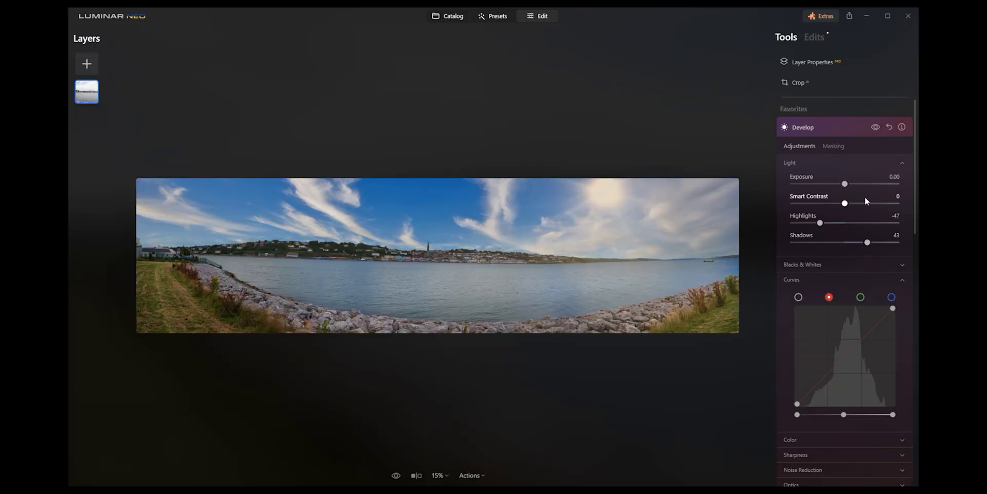
{"action": "left_click_drag", "start_coordinate": [845, 185], "coordinate": [848, 186]}
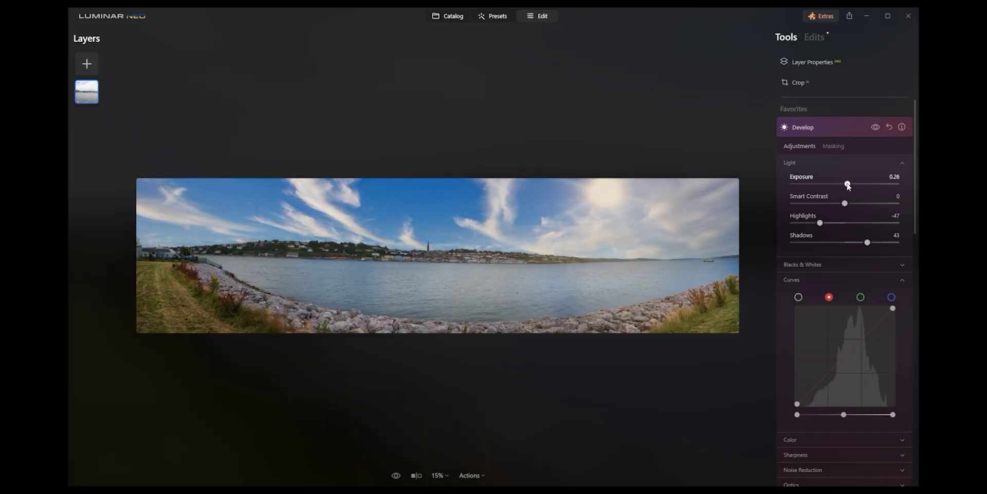
{"action": "scroll", "coordinate": [865, 382], "scroll_direction": "down", "scroll_amount": 2}
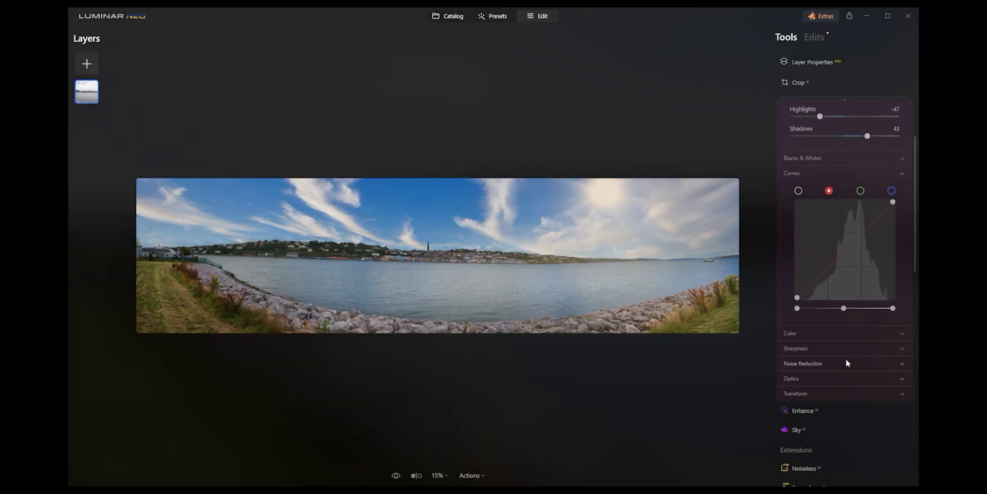
{"action": "left_click", "coordinate": [816, 379]}
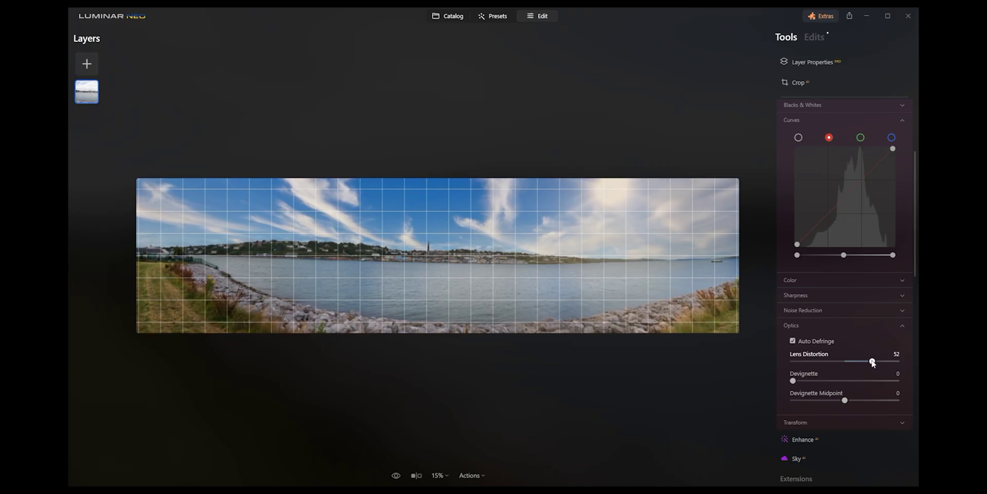
{"action": "left_click_drag", "start_coordinate": [876, 362], "coordinate": [844, 363]}
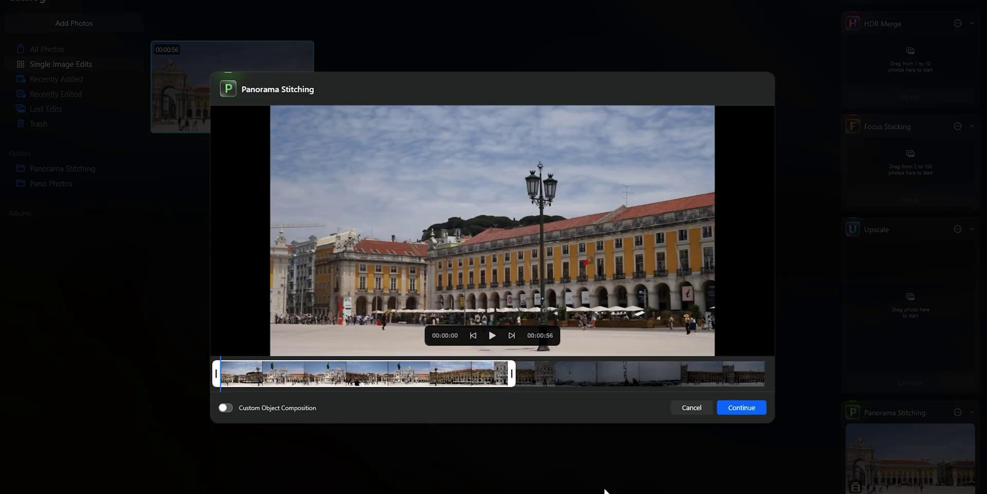
- Stitch the Lisbon plaza video, crop it with Maximize Crop Area and save the panorama
{"action": "left_click", "coordinate": [751, 407]}
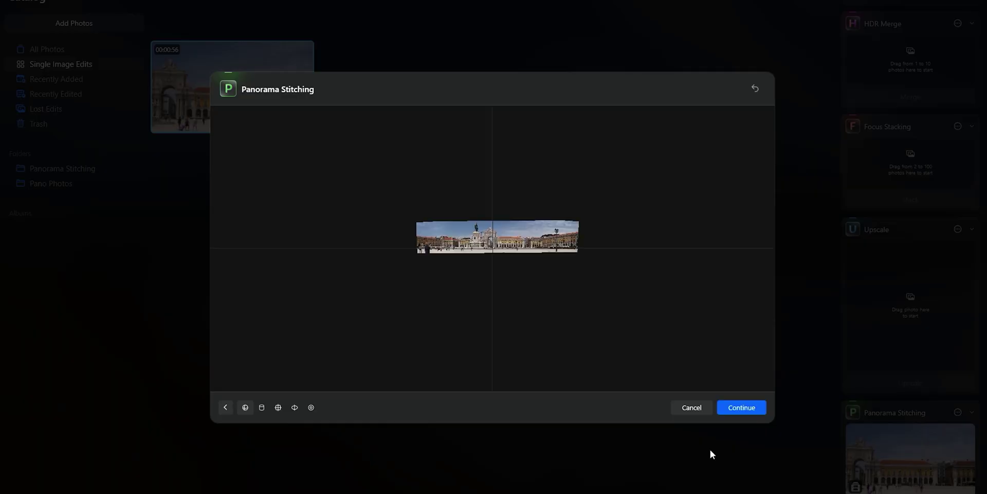
{"action": "left_click", "coordinate": [739, 407]}
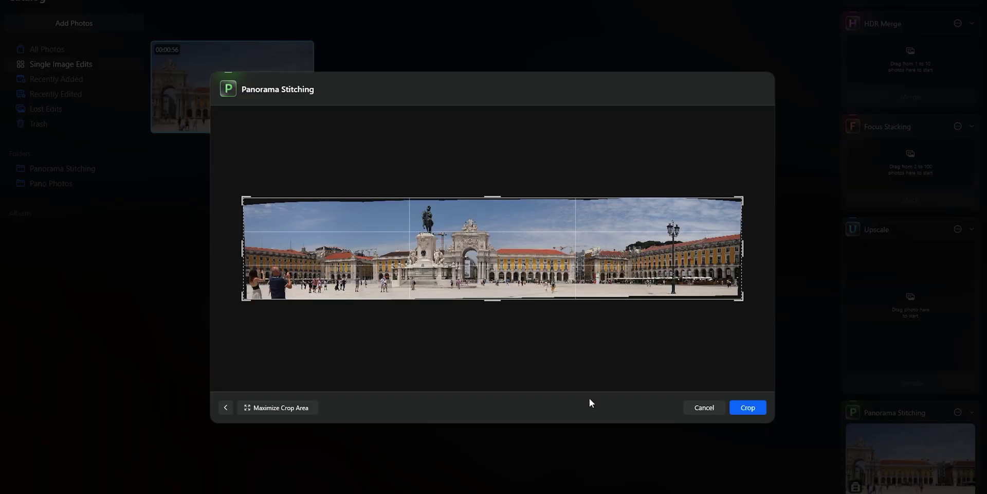
{"action": "left_click", "coordinate": [290, 409]}
{"action": "left_click", "coordinate": [742, 407]}
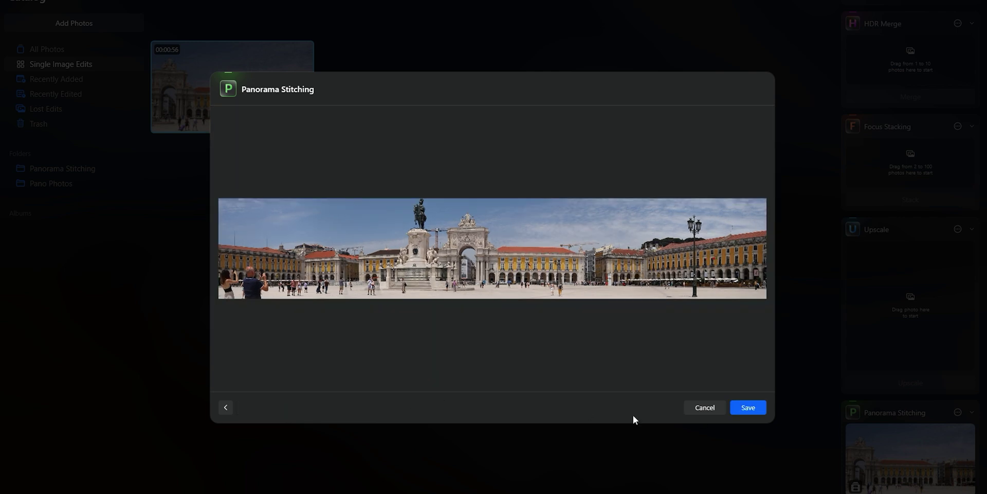
{"action": "left_click", "coordinate": [738, 408]}
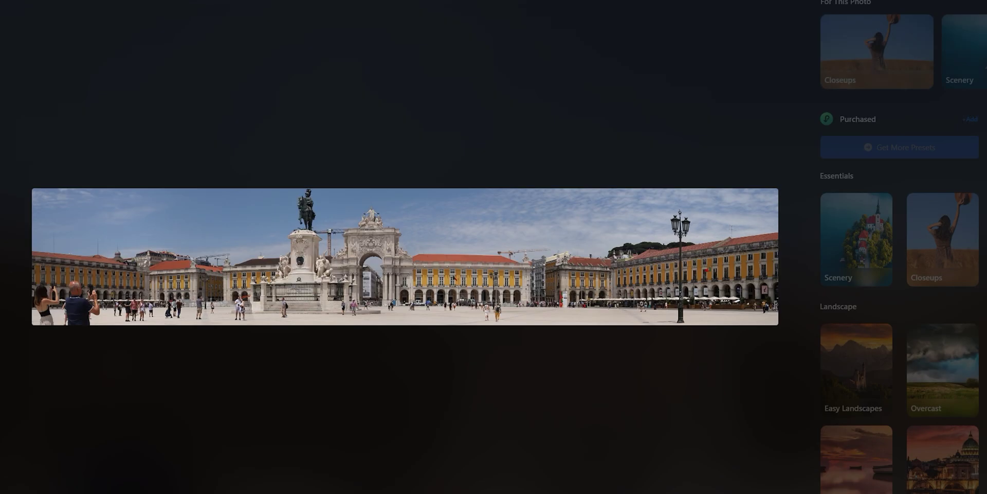
- Open the Big Screen Collection and apply its Cold Frame preset to the Lisbon panorama
{"action": "scroll", "coordinate": [875, 428], "scroll_direction": "down", "scroll_amount": 5}
{"action": "left_click", "coordinate": [909, 402]}
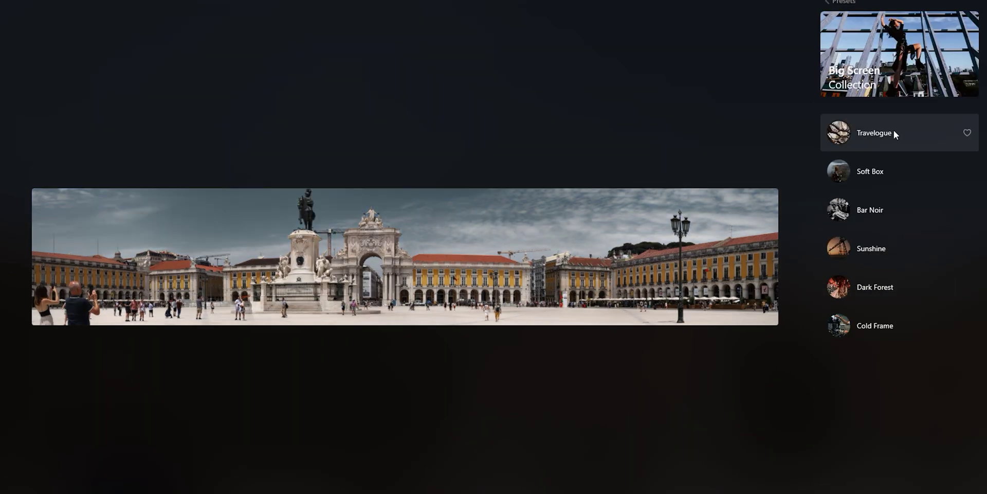
{"action": "left_click", "coordinate": [880, 325]}
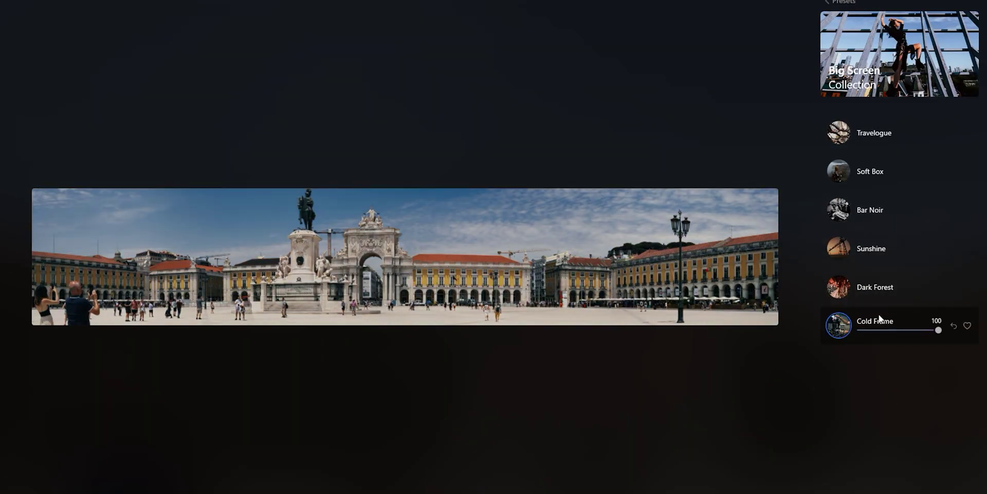